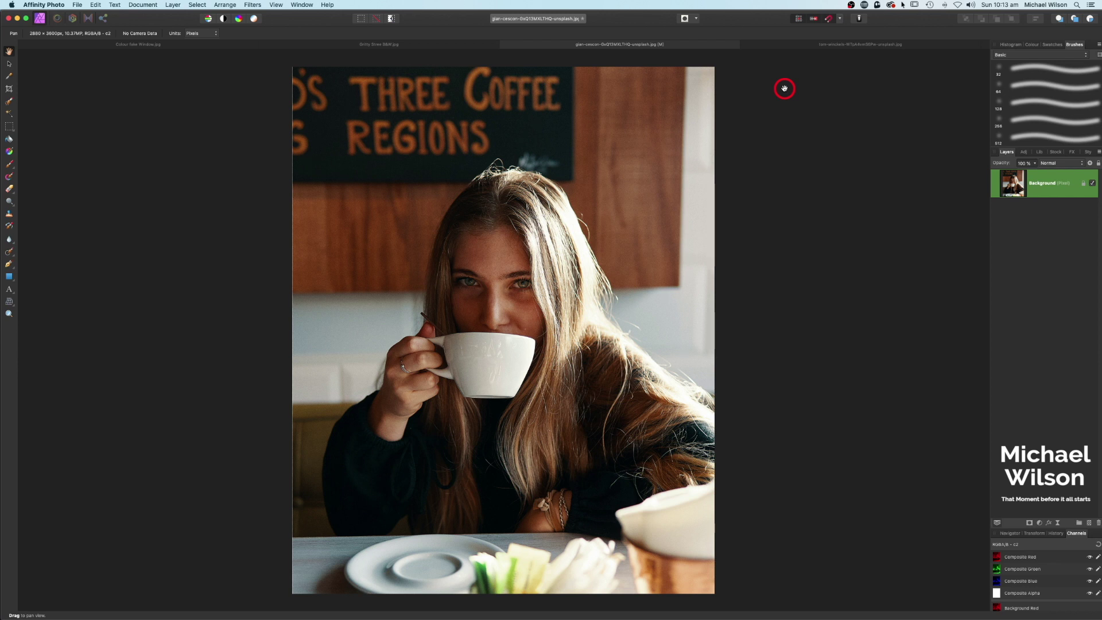
Look through the Colour fake Window and gritty black-and-white examples, then return to the café portrait.
{"action": "left_click", "coordinate": [145, 47]}
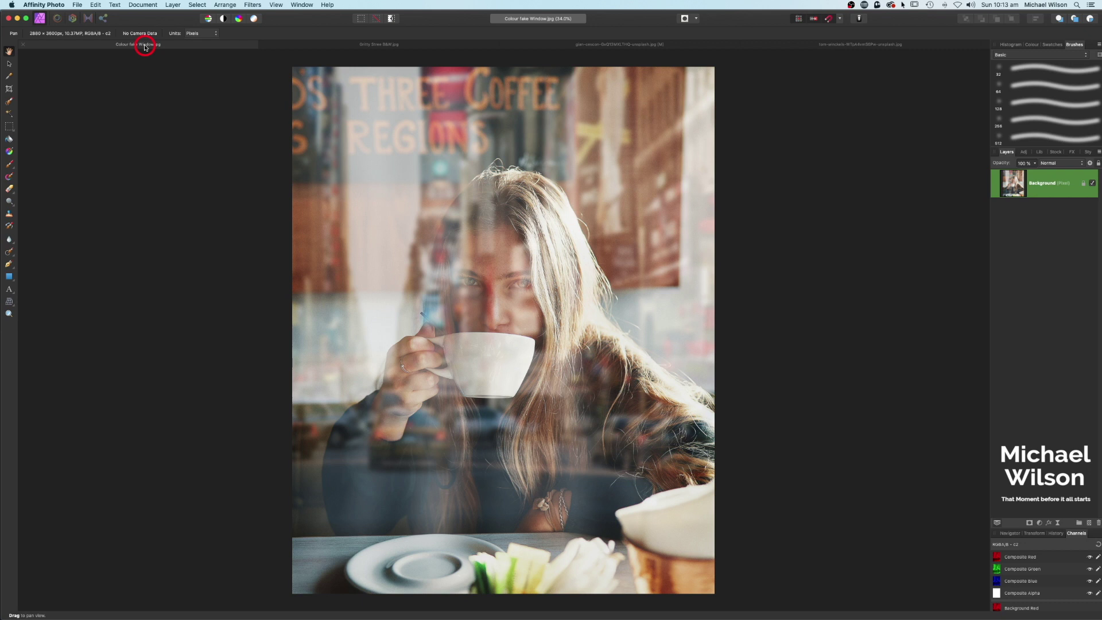
{"action": "left_click", "coordinate": [309, 46]}
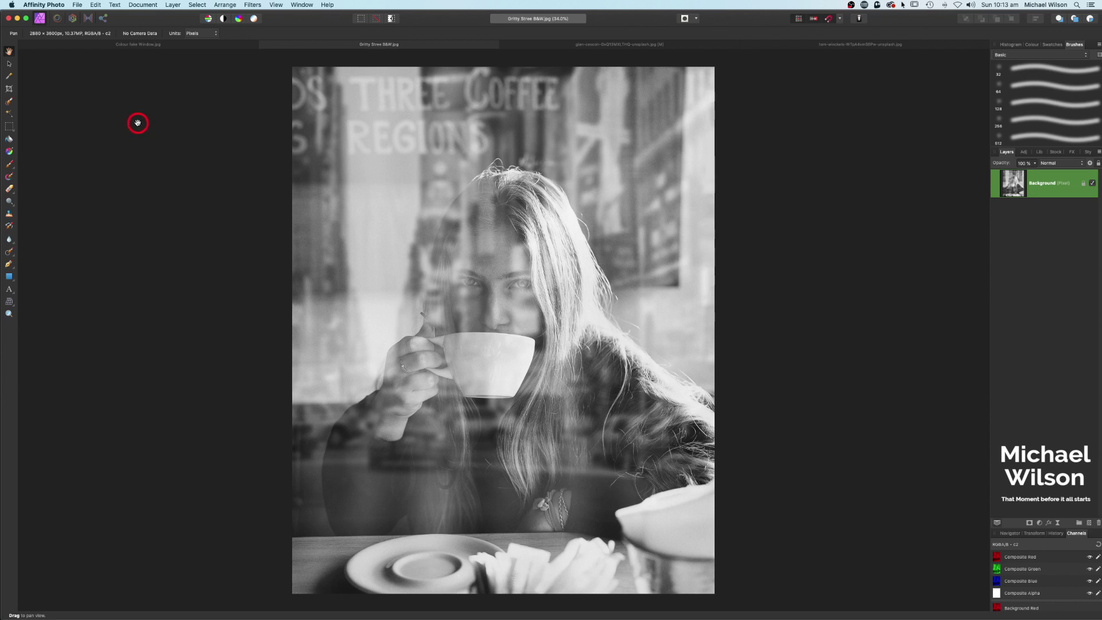
{"action": "left_click", "coordinate": [539, 47]}
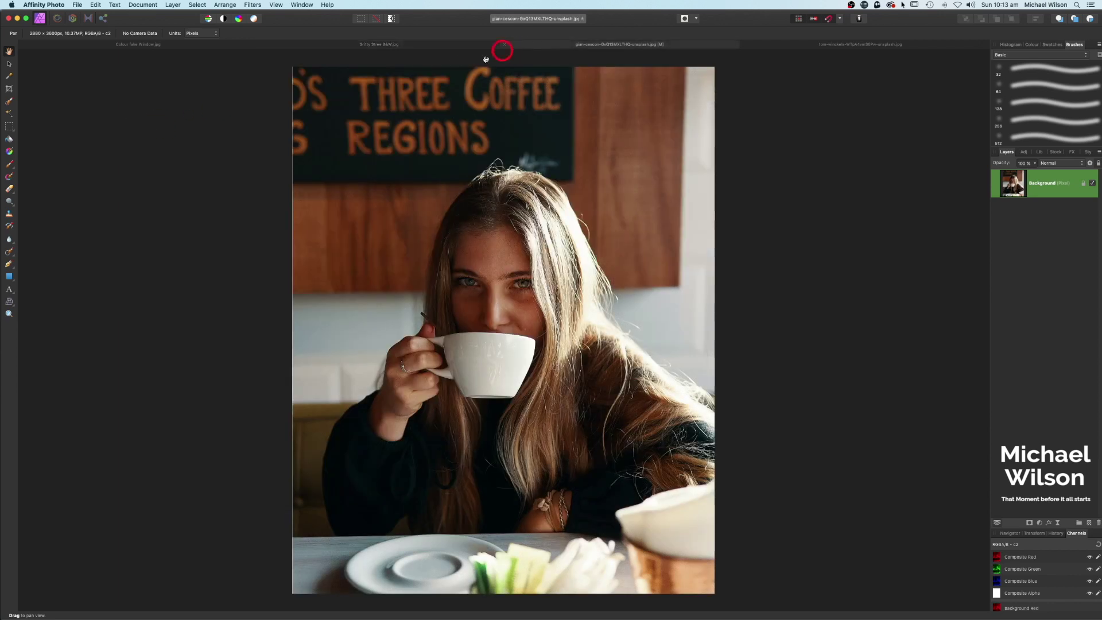
Copy the street photo and paste it into the café portrait as a new layer, zoomed out.
{"action": "left_click", "coordinate": [791, 47]}
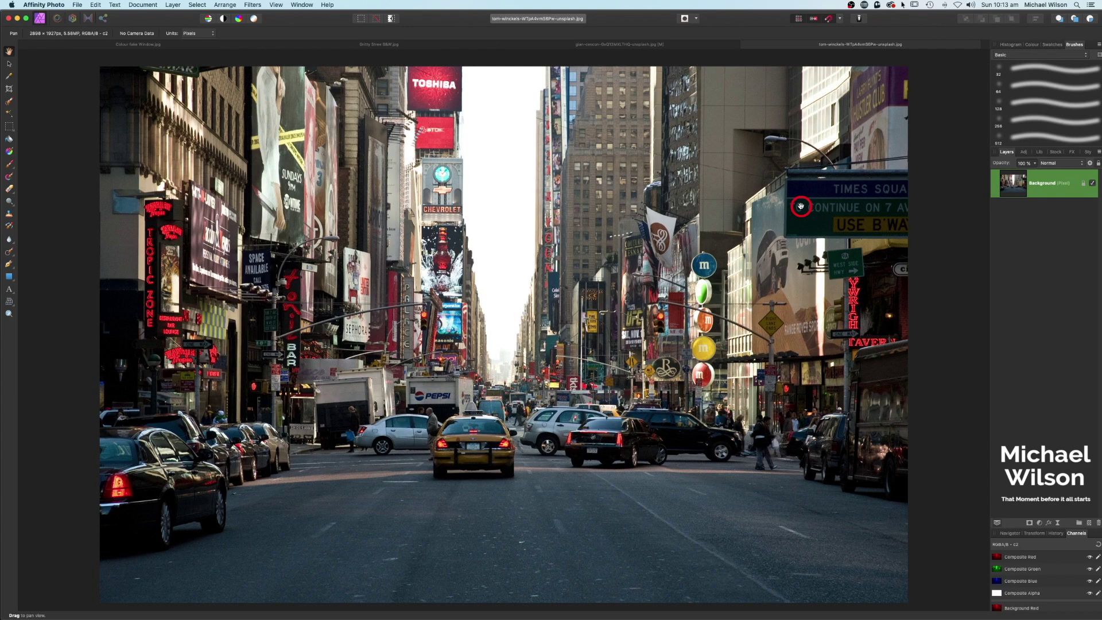
{"action": "key", "text": "super+c"}
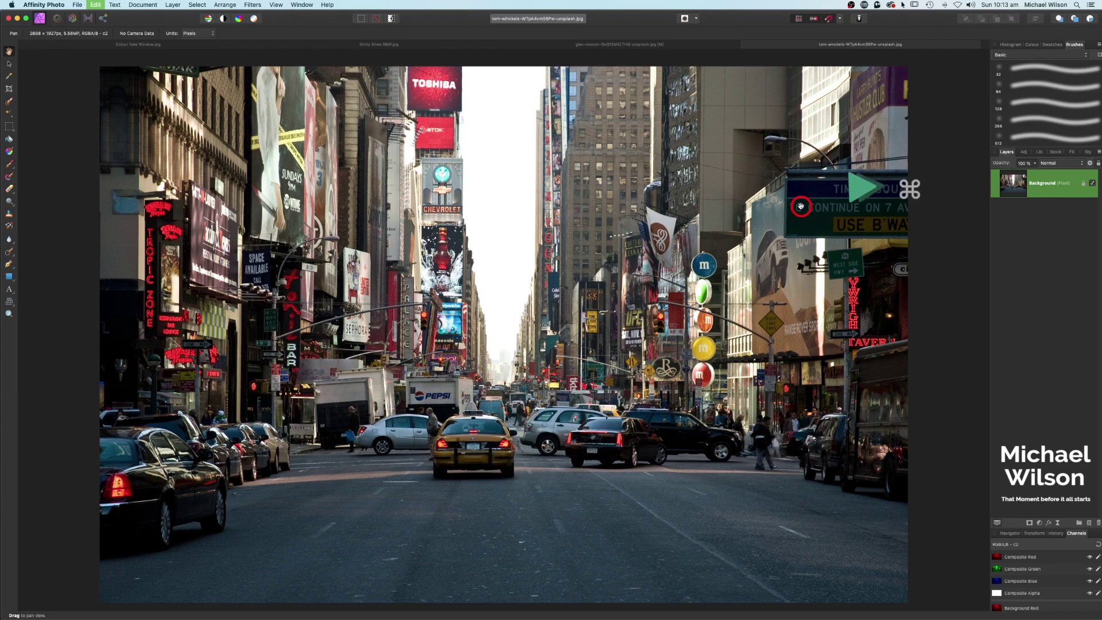
{"action": "left_click", "coordinate": [547, 46]}
{"action": "key", "text": "super+v"}
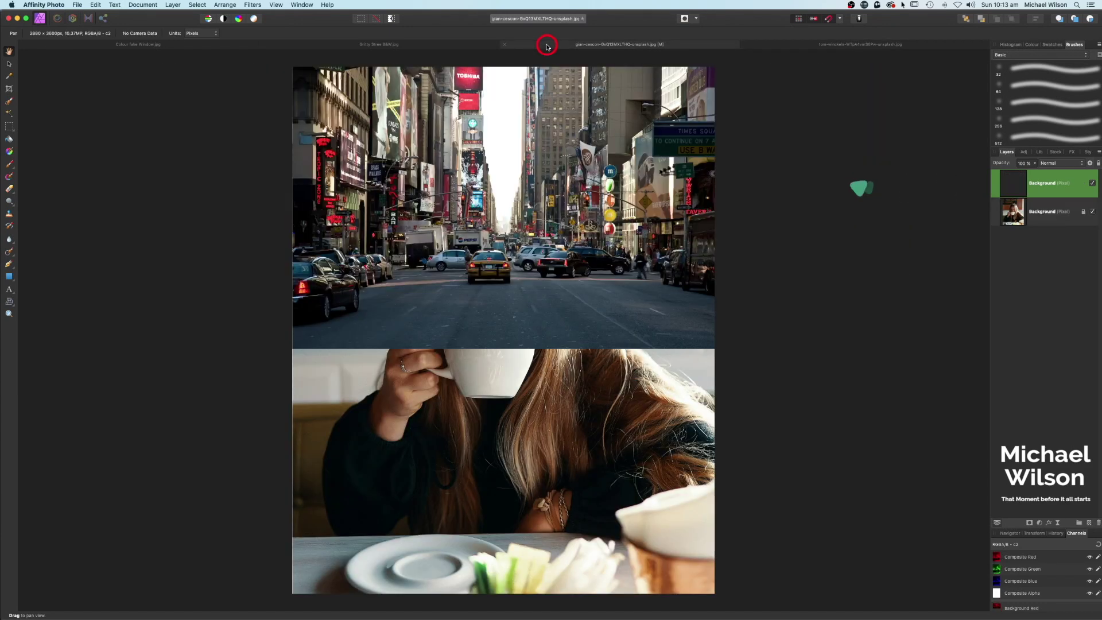
{"action": "key", "text": "v"}
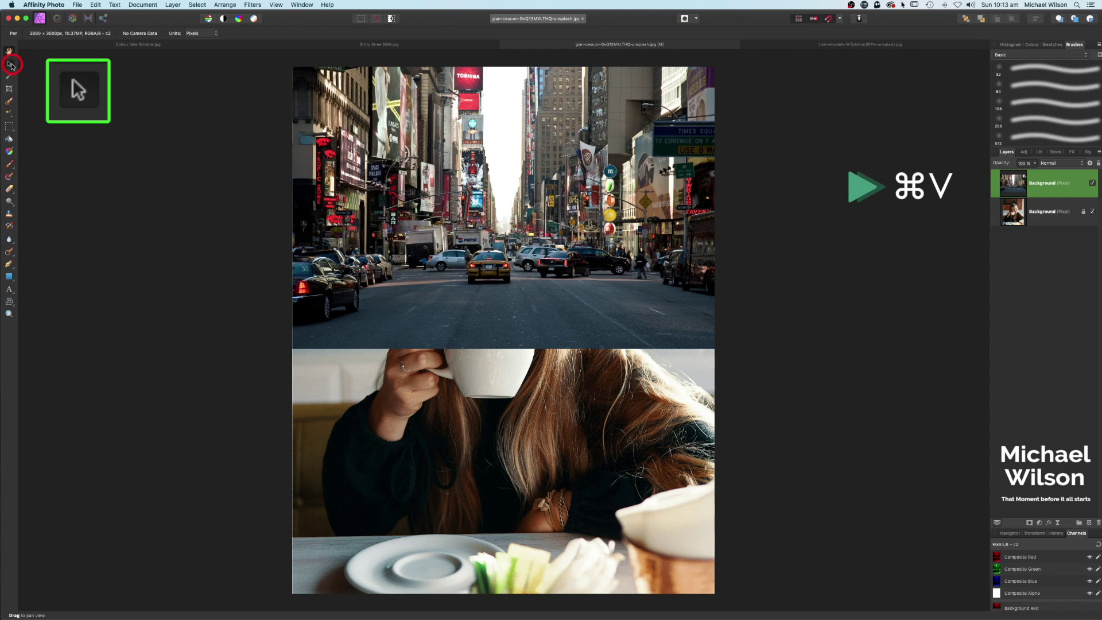
{"action": "key", "text": "super+minus"}
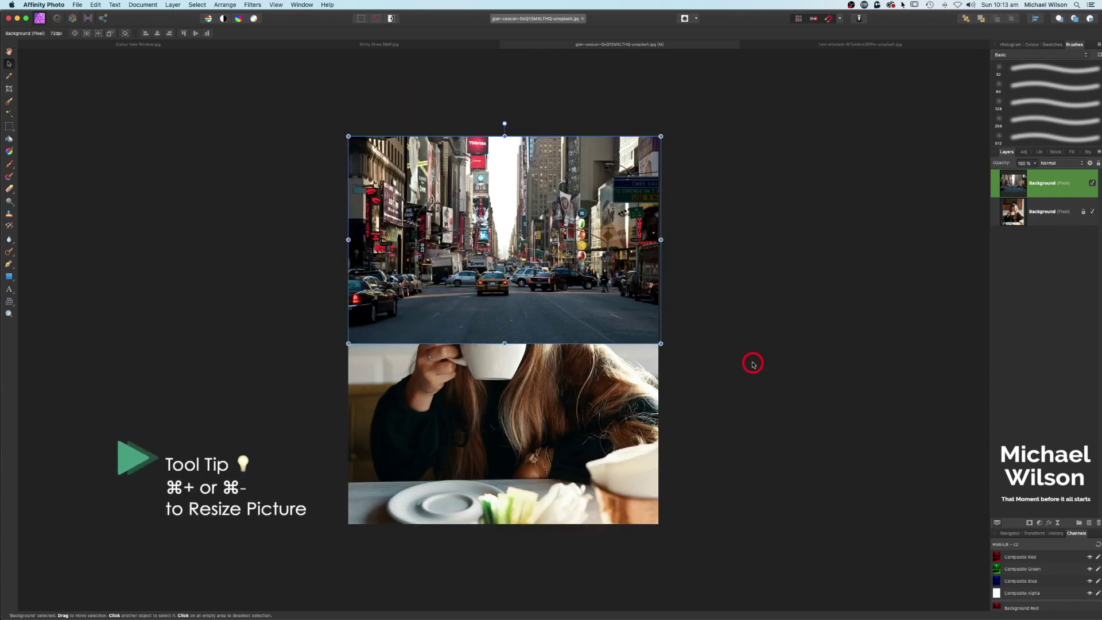
Drag the street layer's corners outward until it covers the whole portrait canvas, centred over it.
{"action": "left_click_drag", "start_coordinate": [660, 343], "coordinate": [818, 525]}
{"action": "left_click_drag", "start_coordinate": [348, 466], "coordinate": [258, 526]}
{"action": "left_click_drag", "start_coordinate": [554, 438], "coordinate": [468, 442]}
{"action": "left_click_drag", "start_coordinate": [468, 442], "coordinate": [468, 442]}
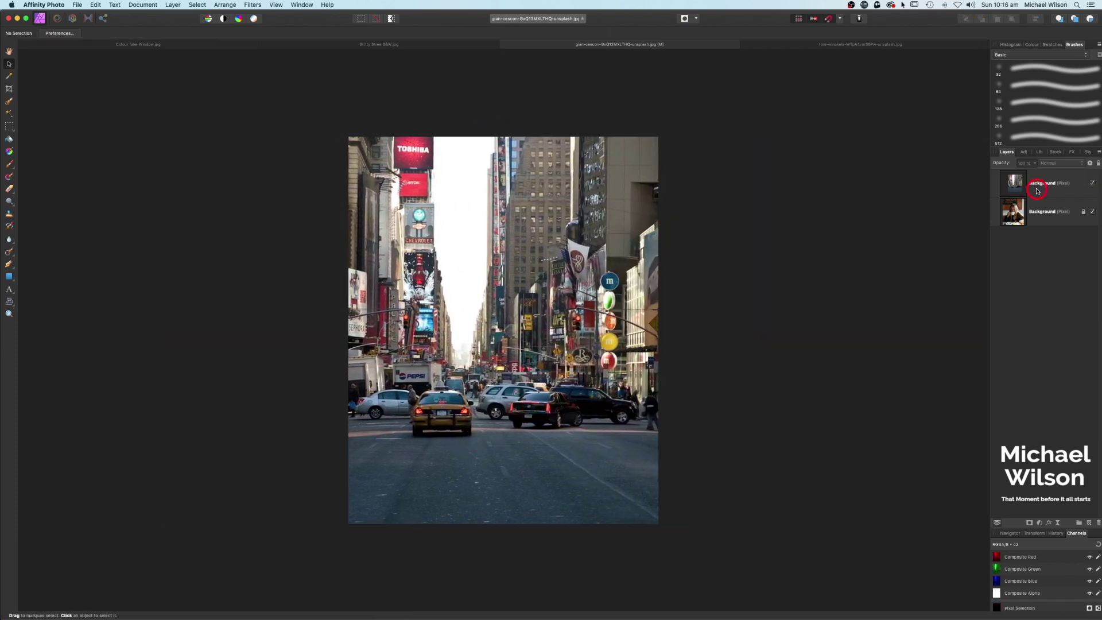
{"action": "left_click", "coordinate": [1040, 192]}
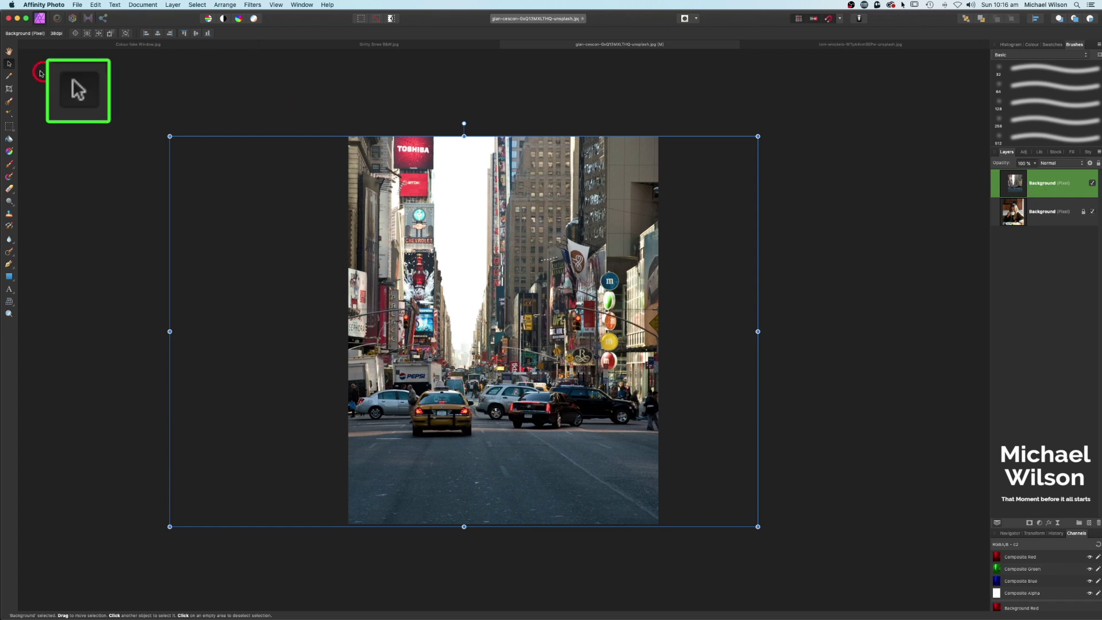
Flip the street photo layer horizontally with Arrange > Flip Horizontal.
{"action": "left_click", "coordinate": [224, 6]}
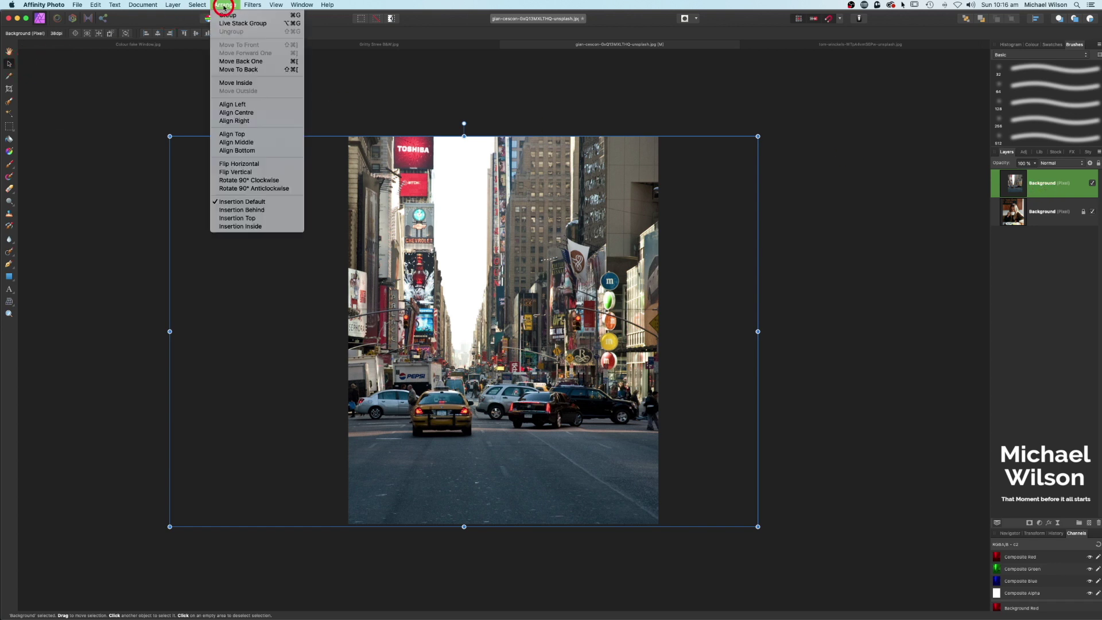
{"action": "left_click", "coordinate": [243, 162]}
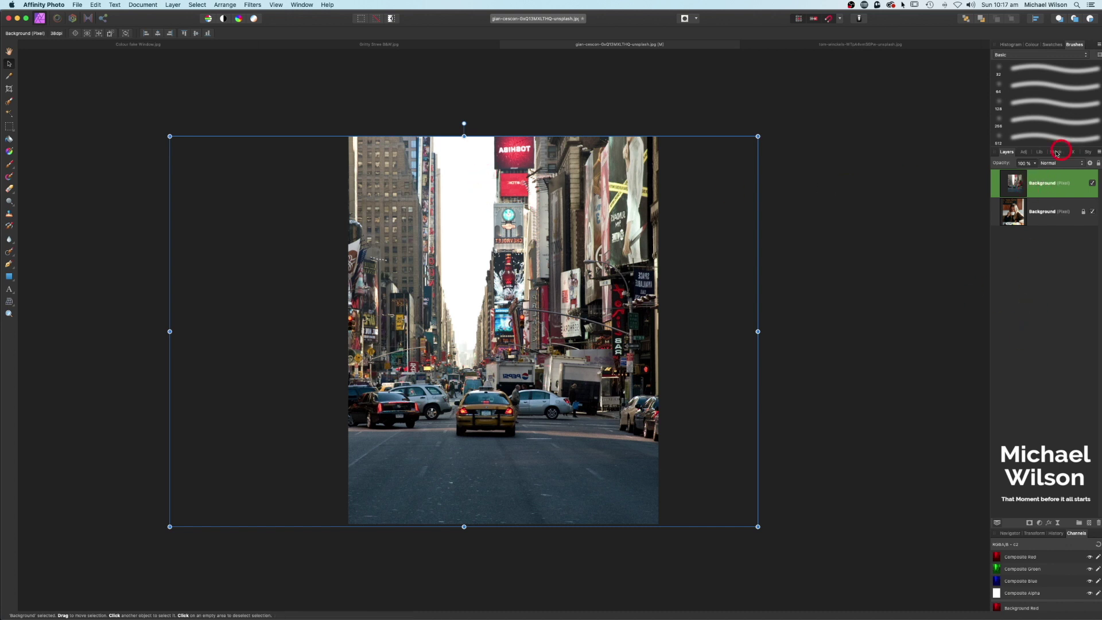
Add a live Gaussian Blur with a 15 px radius to the street layer.
{"action": "left_click", "coordinate": [1059, 522]}
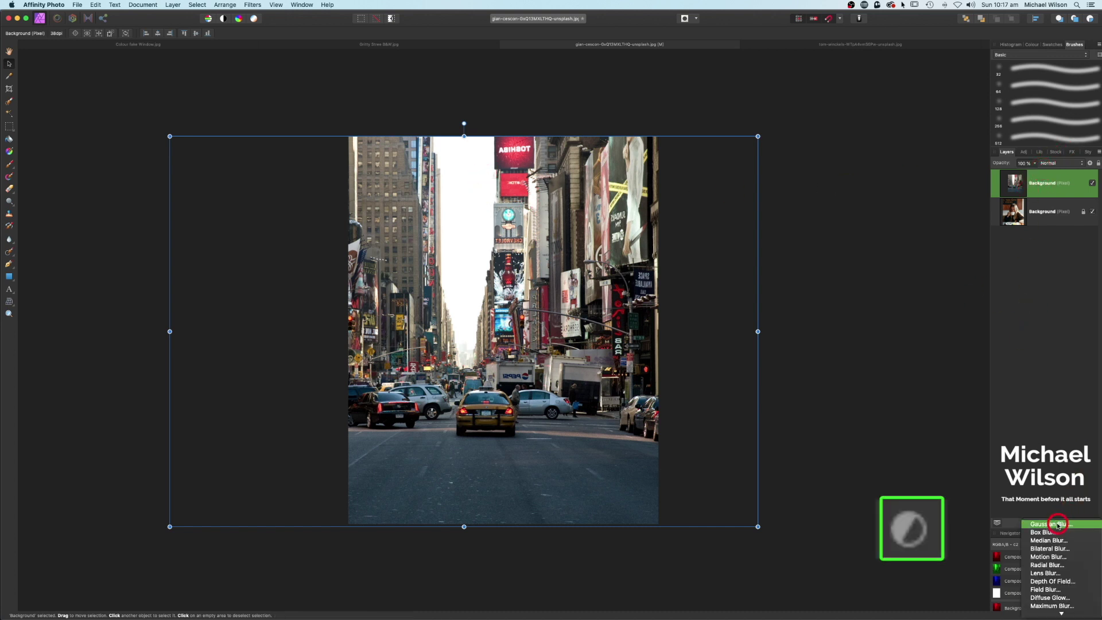
{"action": "left_click", "coordinate": [1057, 523]}
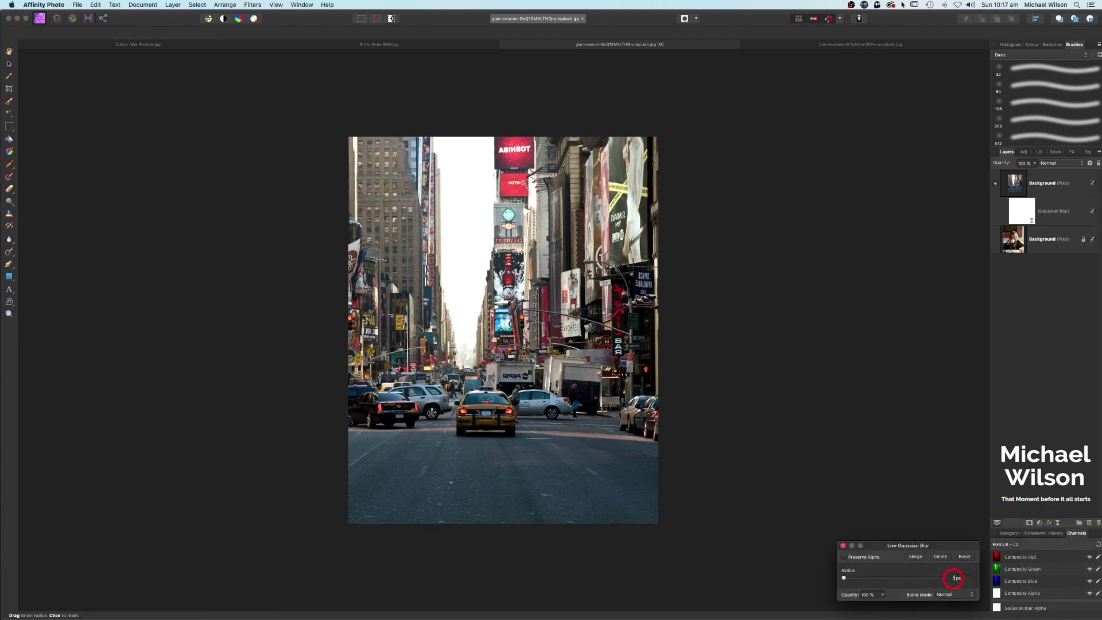
{"action": "left_click_drag", "start_coordinate": [954, 578], "coordinate": [923, 524]}
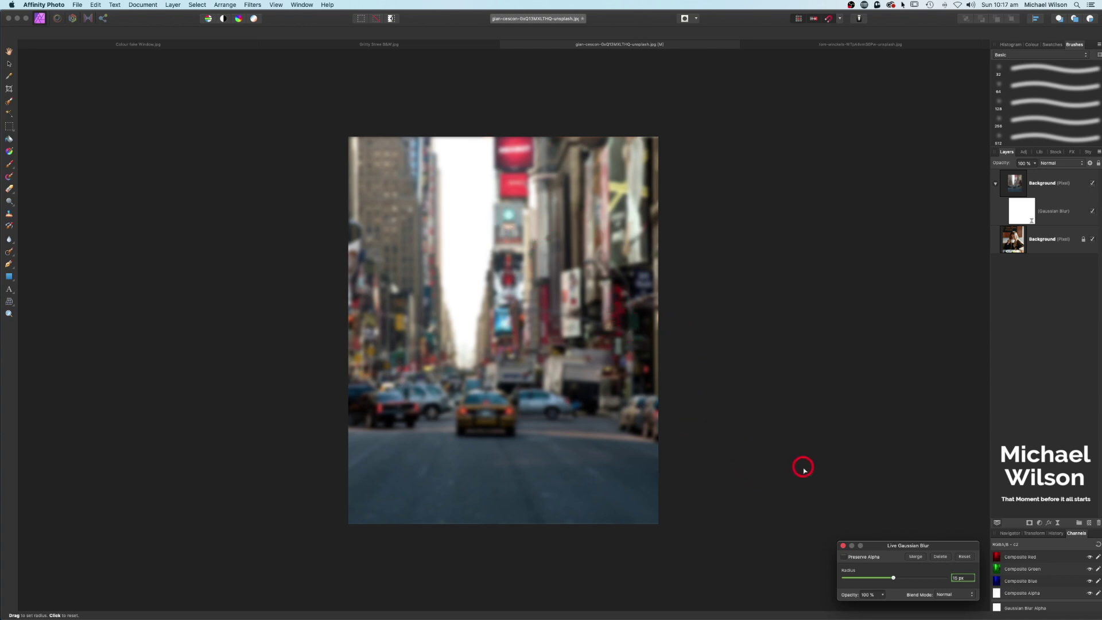
{"action": "left_click_drag", "start_coordinate": [879, 548], "coordinate": [860, 463]}
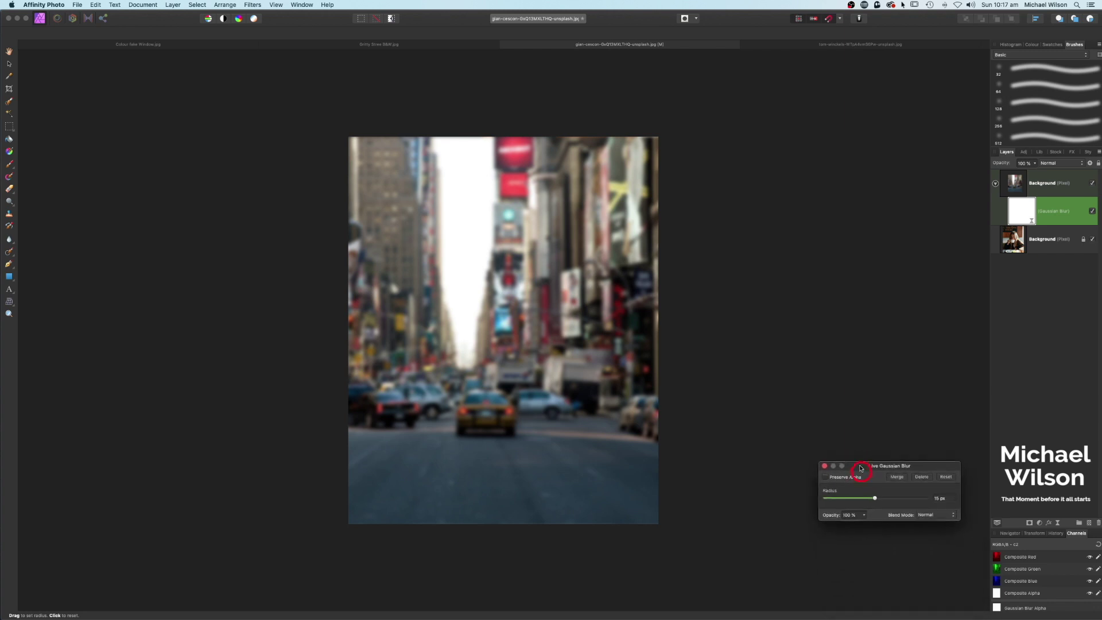
Set the street layer to Screen blend mode at 70% opacity and shift it slightly left.
{"action": "left_click", "coordinate": [824, 461]}
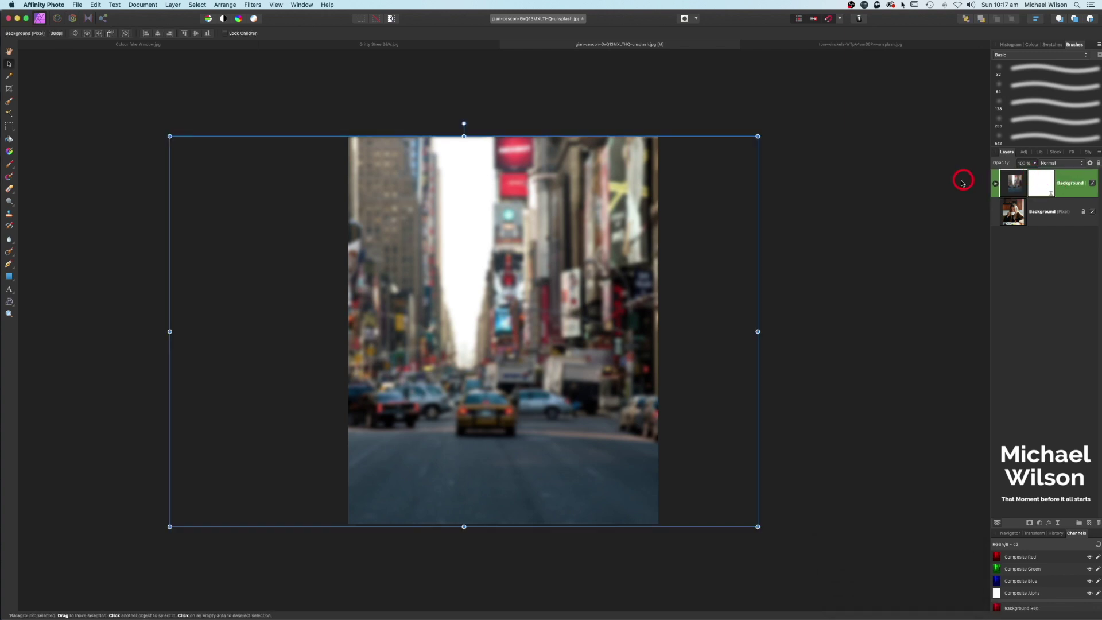
{"action": "left_click", "coordinate": [1050, 163]}
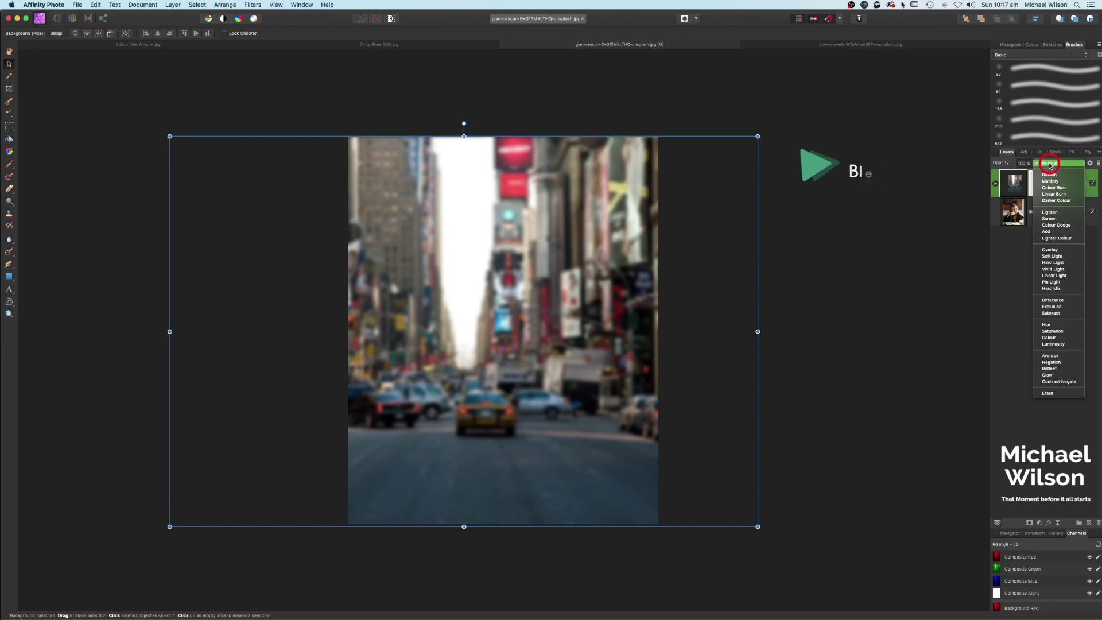
{"action": "left_click", "coordinate": [1053, 219]}
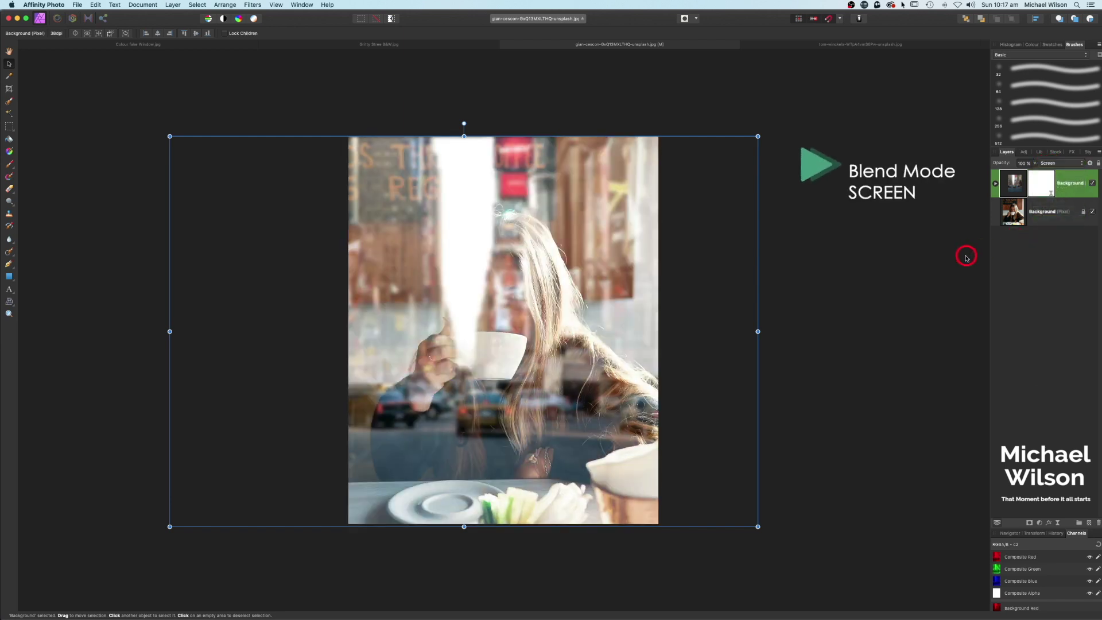
{"action": "left_click", "coordinate": [1034, 165]}
{"action": "left_click_drag", "start_coordinate": [1035, 173], "coordinate": [1016, 173]}
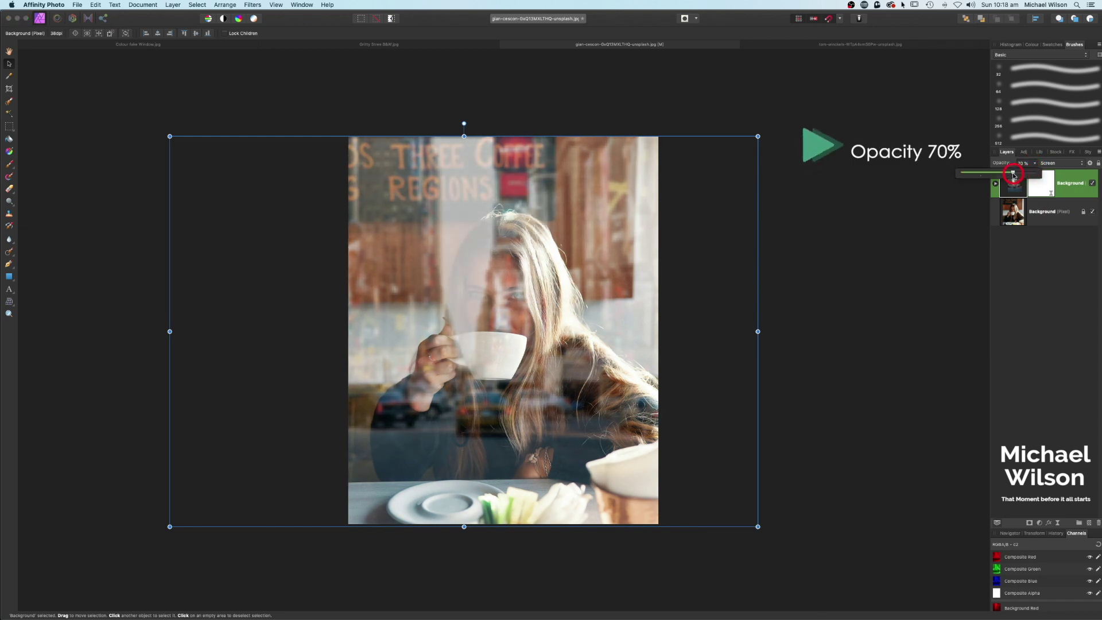
{"action": "left_click_drag", "start_coordinate": [687, 256], "coordinate": [637, 262]}
{"action": "mouse_move", "coordinate": [1002, 190]}
{"action": "left_mouse_down"}
{"action": "mouse_move", "coordinate": [976, 197]}
{"action": "mouse_move", "coordinate": [1019, 187]}
{"action": "left_mouse_up"}
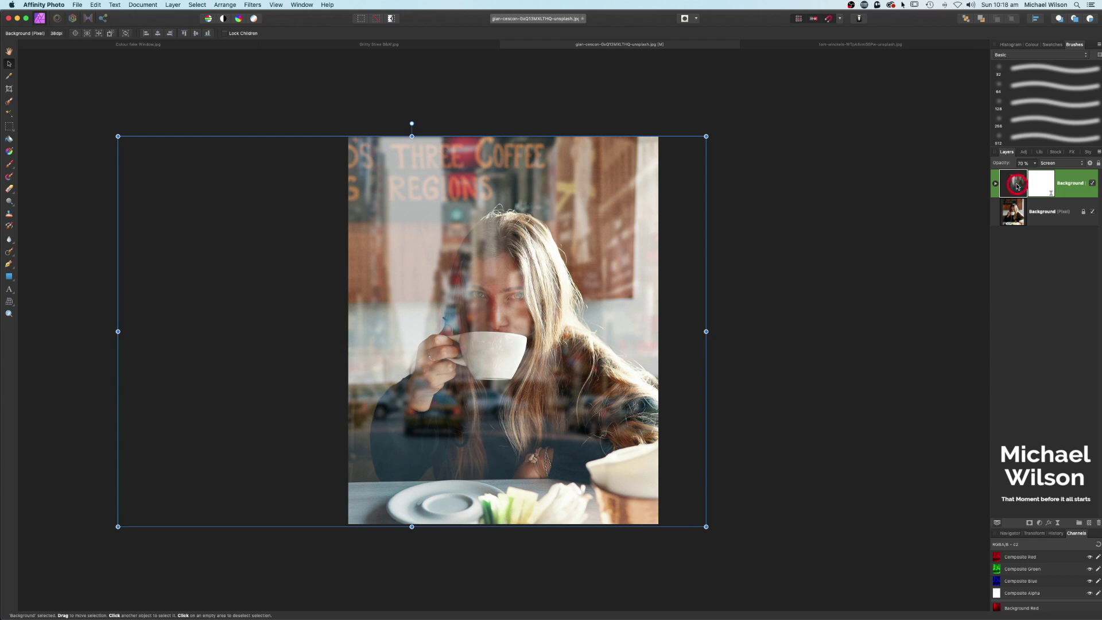
Mask the street layer with a vertical black-to-white gradient that fades out toward the table.
{"action": "left_click_drag", "start_coordinate": [1035, 366], "coordinate": [1030, 521]}
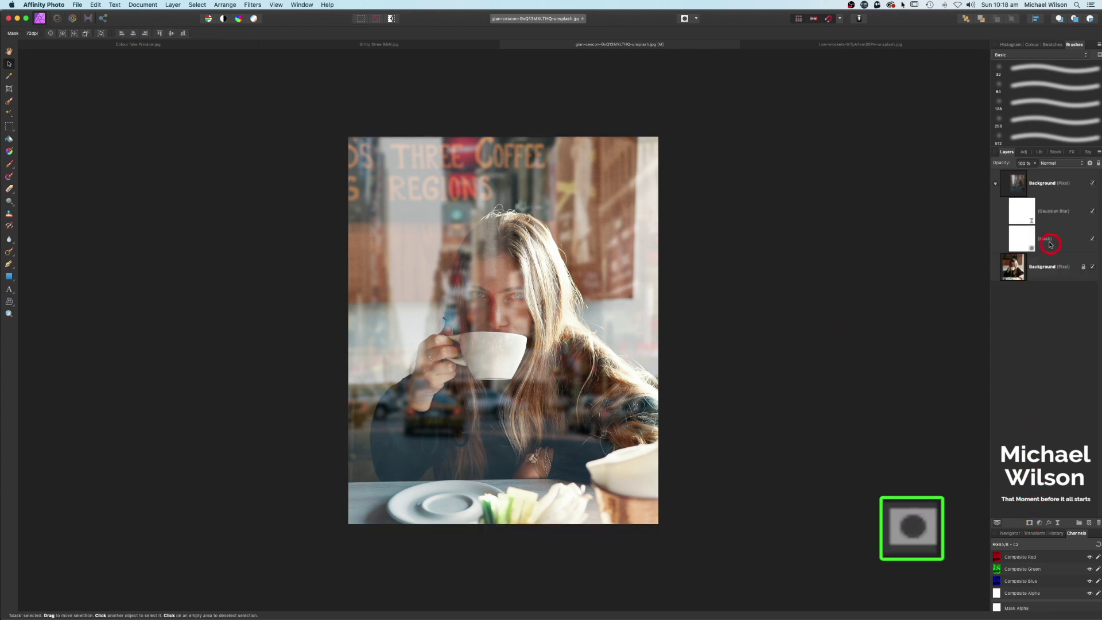
{"action": "left_click", "coordinate": [1027, 239]}
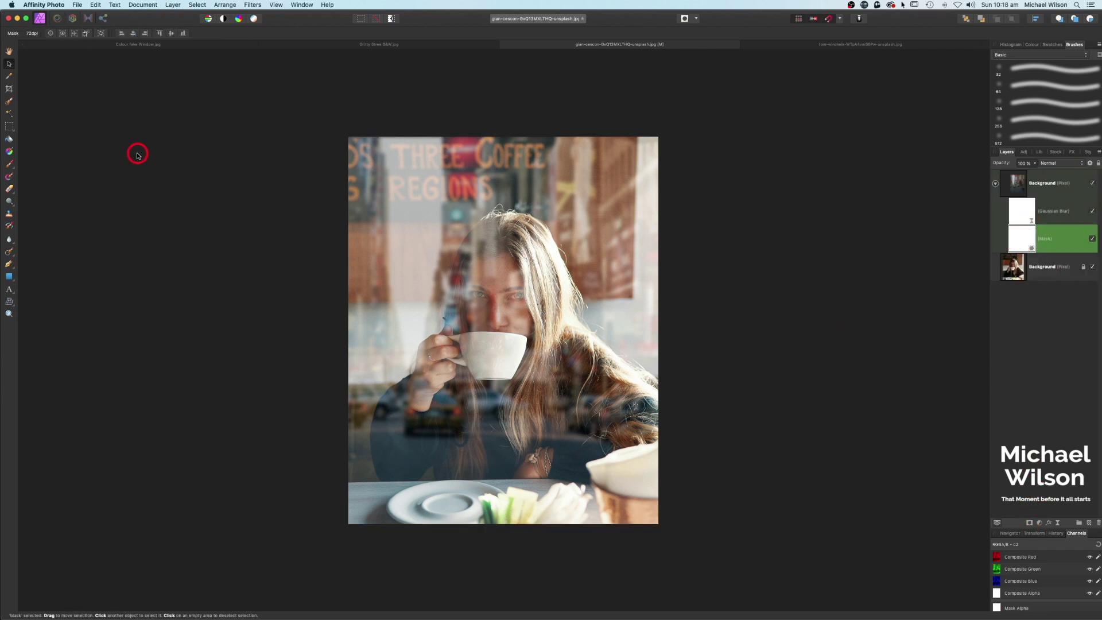
{"action": "left_click", "coordinate": [10, 151]}
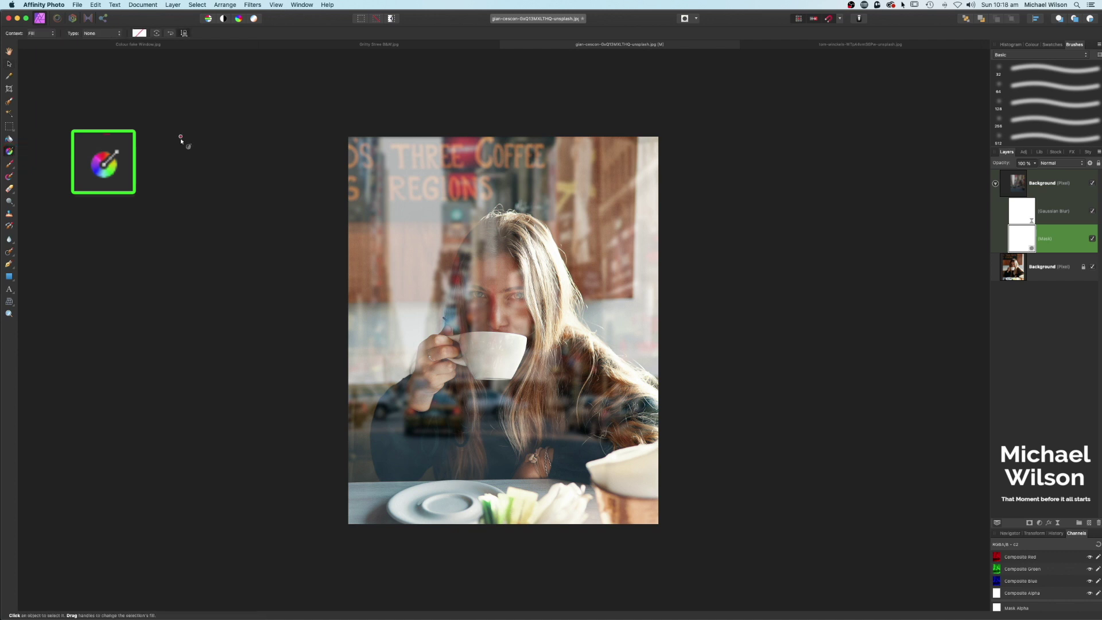
{"action": "left_click_drag", "start_coordinate": [495, 397], "coordinate": [496, 520]}
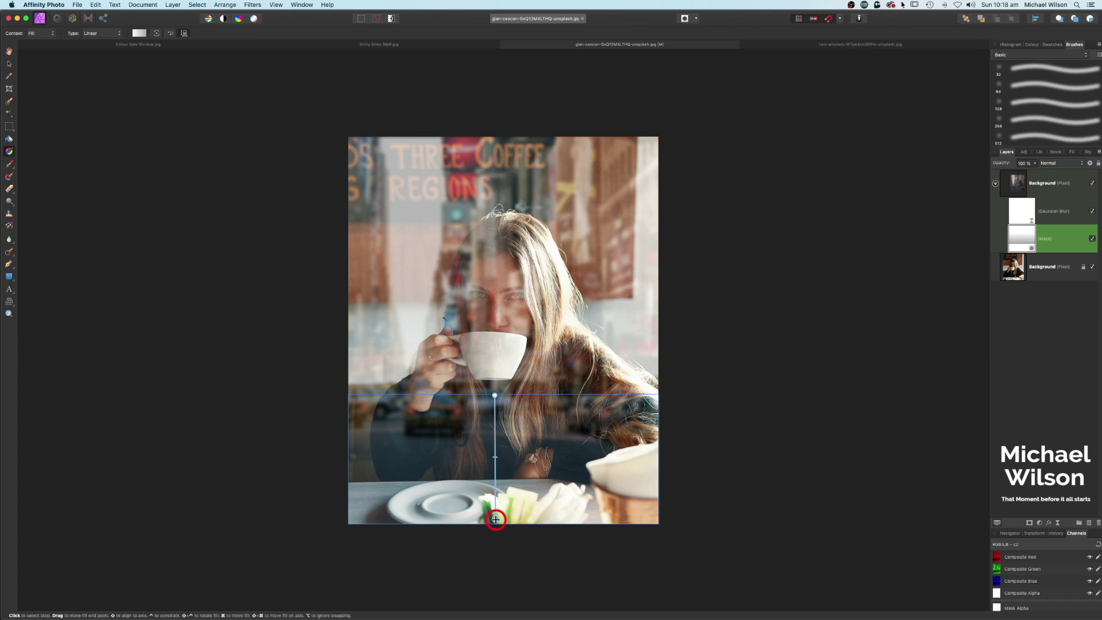
{"action": "left_click", "coordinate": [1033, 44]}
{"action": "left_click", "coordinate": [1028, 57]}
{"action": "left_click", "coordinate": [497, 459]}
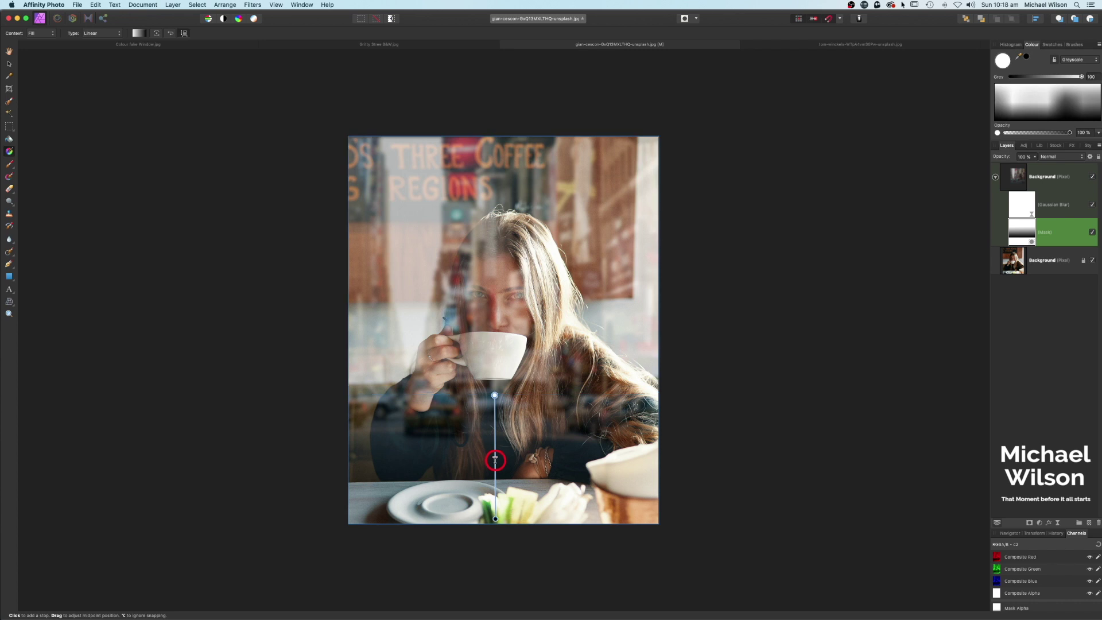
{"action": "left_click_drag", "start_coordinate": [495, 395], "coordinate": [493, 462]}
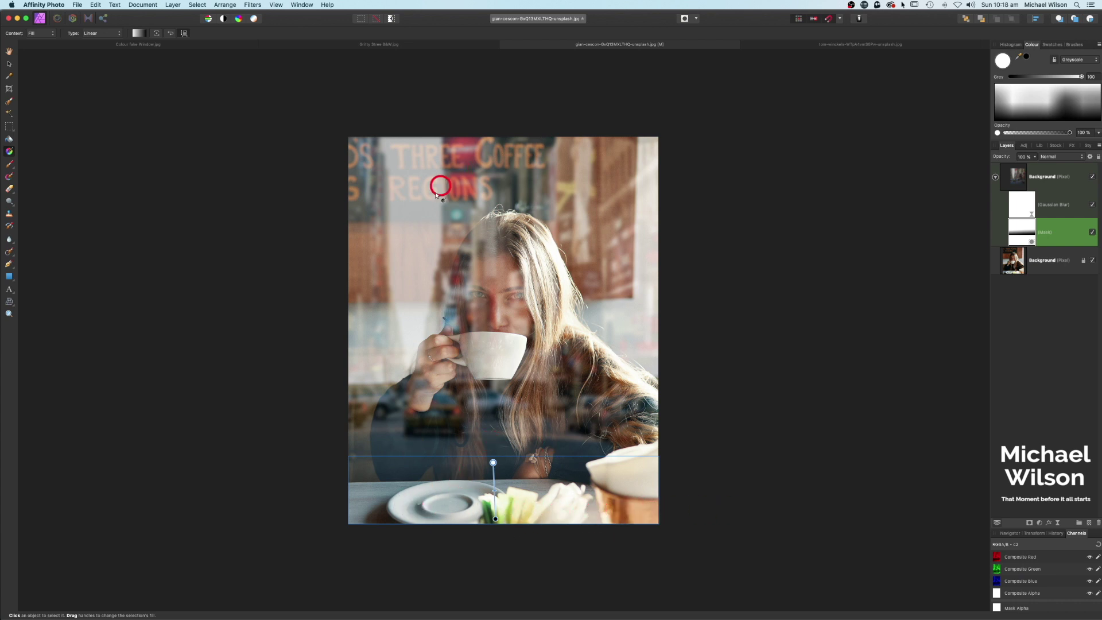
{"action": "left_click", "coordinate": [11, 55]}
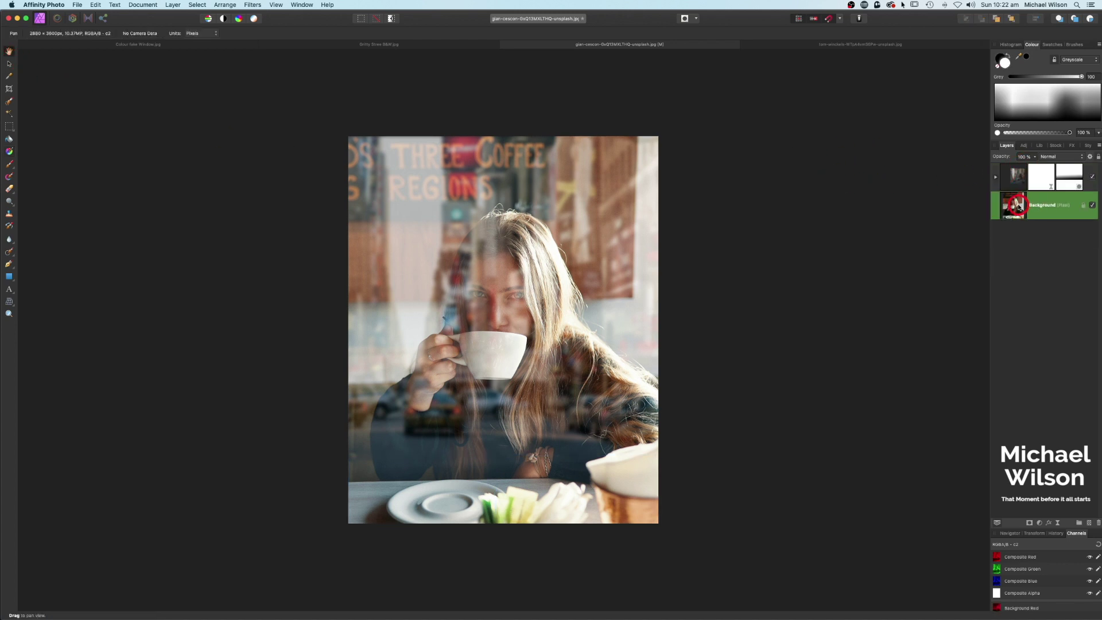
Nest a Levels adjustment in the Background with output white level around 85%, toggling it to compare.
{"action": "left_click", "coordinate": [1037, 519]}
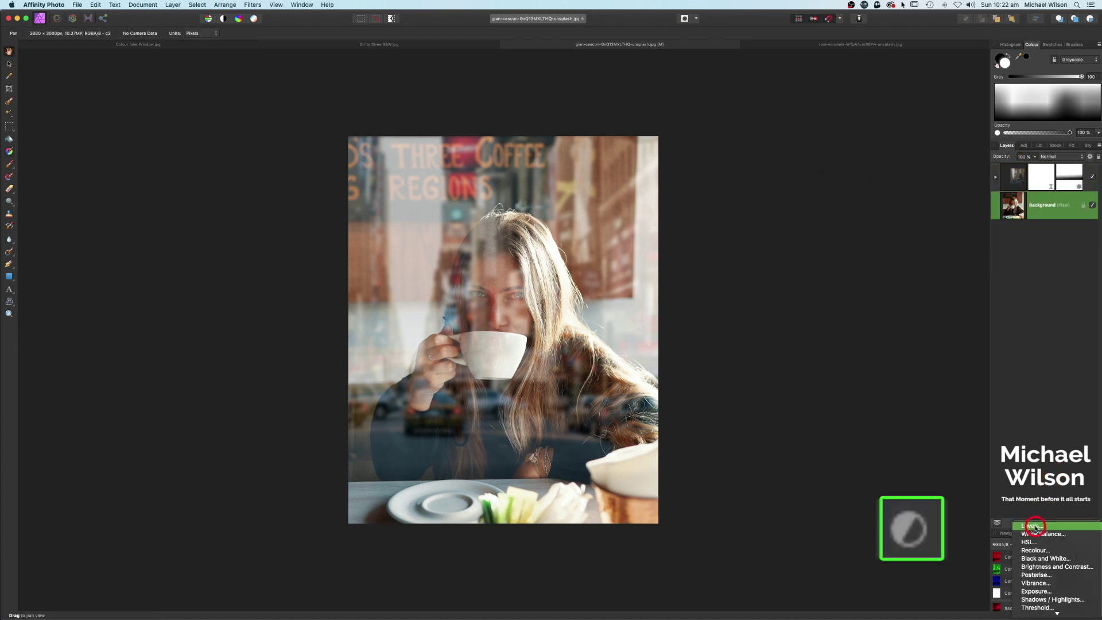
{"action": "left_click", "coordinate": [1028, 515]}
{"action": "left_click_drag", "start_coordinate": [1035, 207], "coordinate": [1014, 211]}
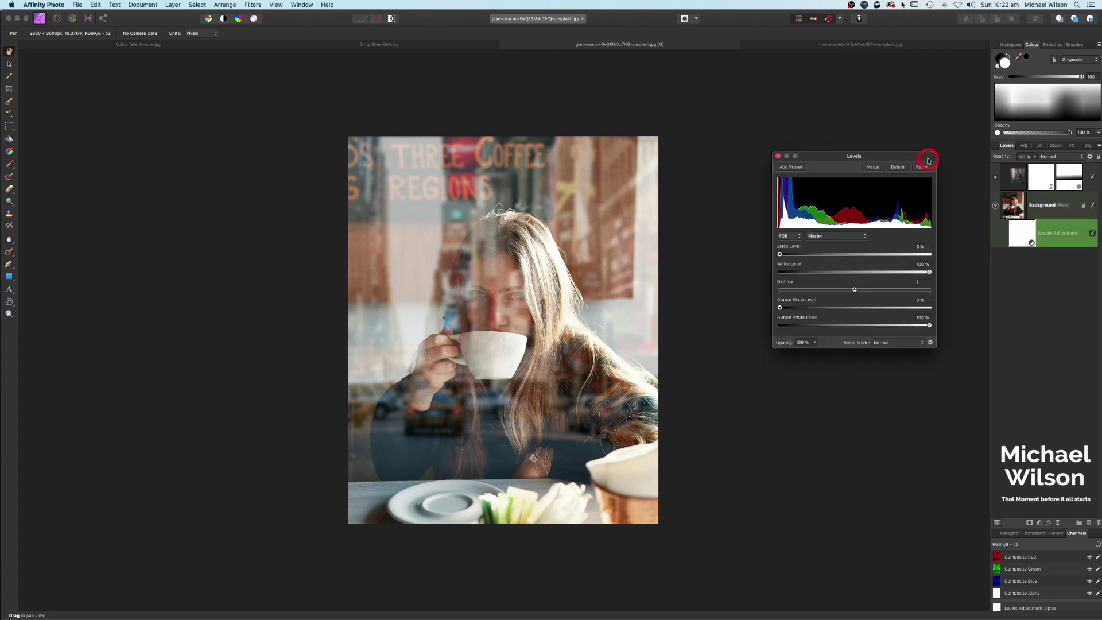
{"action": "left_click_drag", "start_coordinate": [926, 159], "coordinate": [927, 146]}
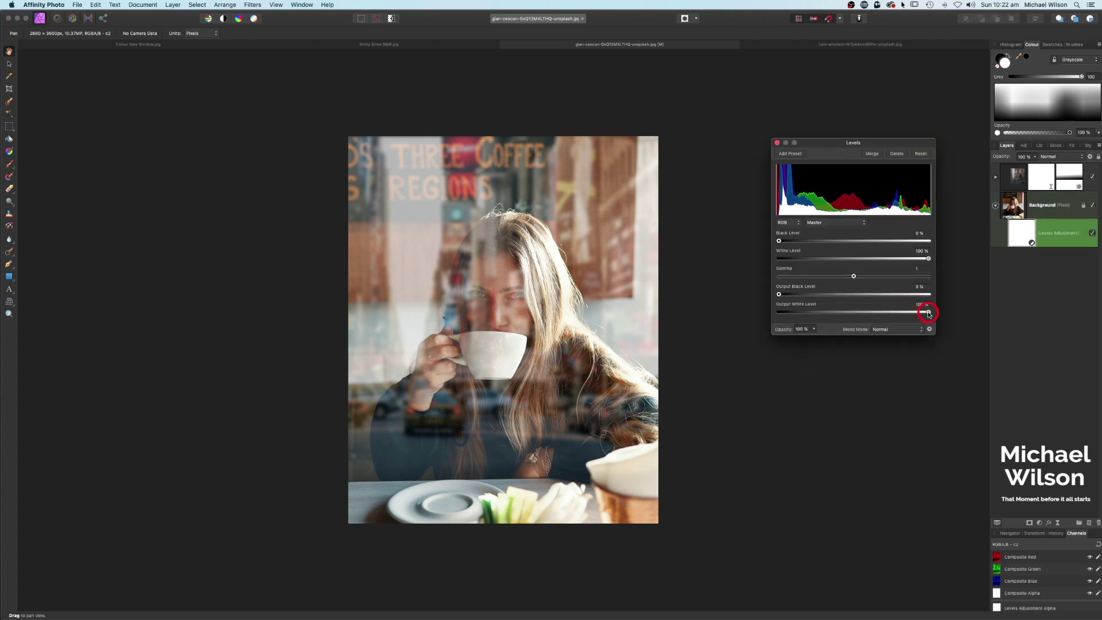
{"action": "left_click_drag", "start_coordinate": [922, 313], "coordinate": [918, 314]}
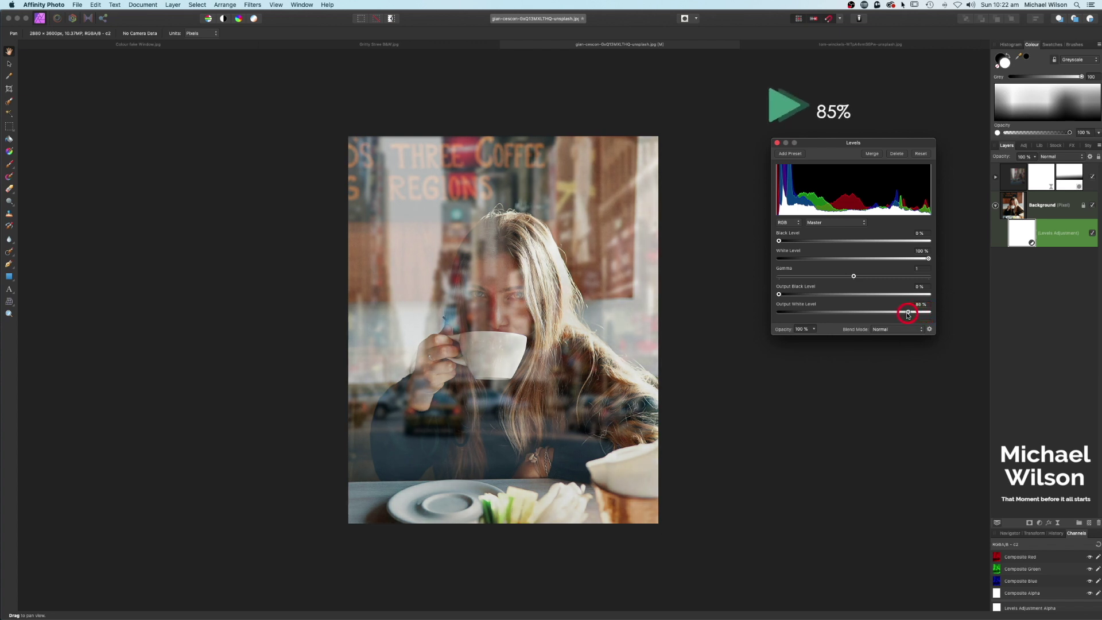
{"action": "left_click_drag", "start_coordinate": [906, 313], "coordinate": [873, 315]}
{"action": "left_click", "coordinate": [777, 143]}
{"action": "left_click", "coordinate": [1093, 233]}
{"action": "left_click", "coordinate": [1092, 233]}
{"action": "left_click", "coordinate": [1011, 177]}
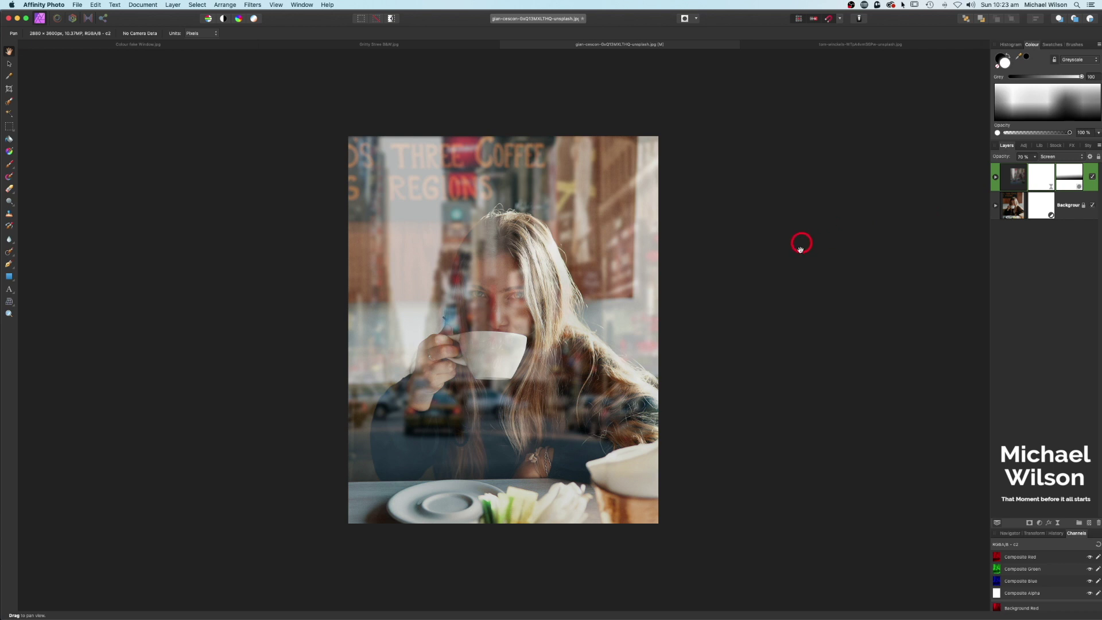
Add a new empty pixel layer at the top of the layer stack.
{"action": "left_click", "coordinate": [1090, 523]}
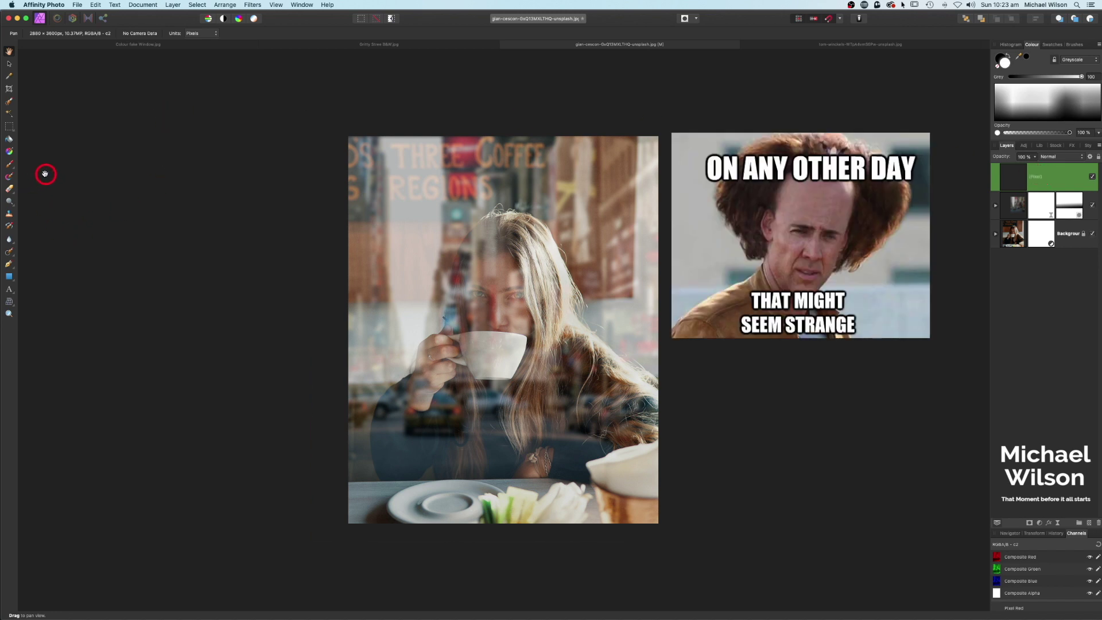
{"action": "left_click", "coordinate": [10, 167]}
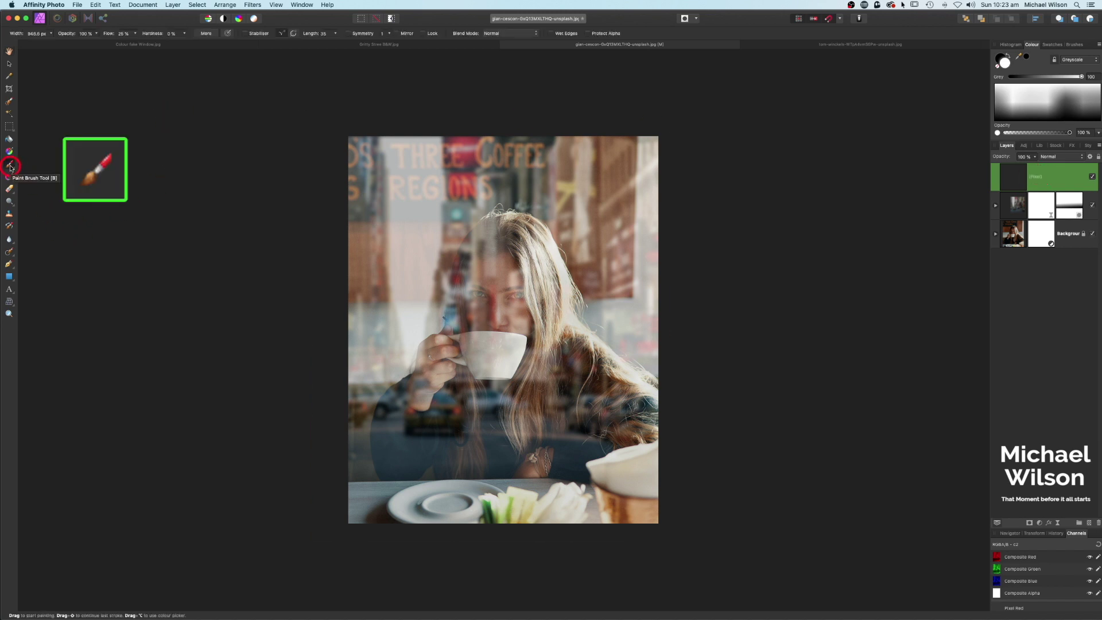
Choose the 128 px soft round brush in white and enlarge it.
{"action": "left_click", "coordinate": [1077, 46]}
{"action": "left_click", "coordinate": [1039, 103]}
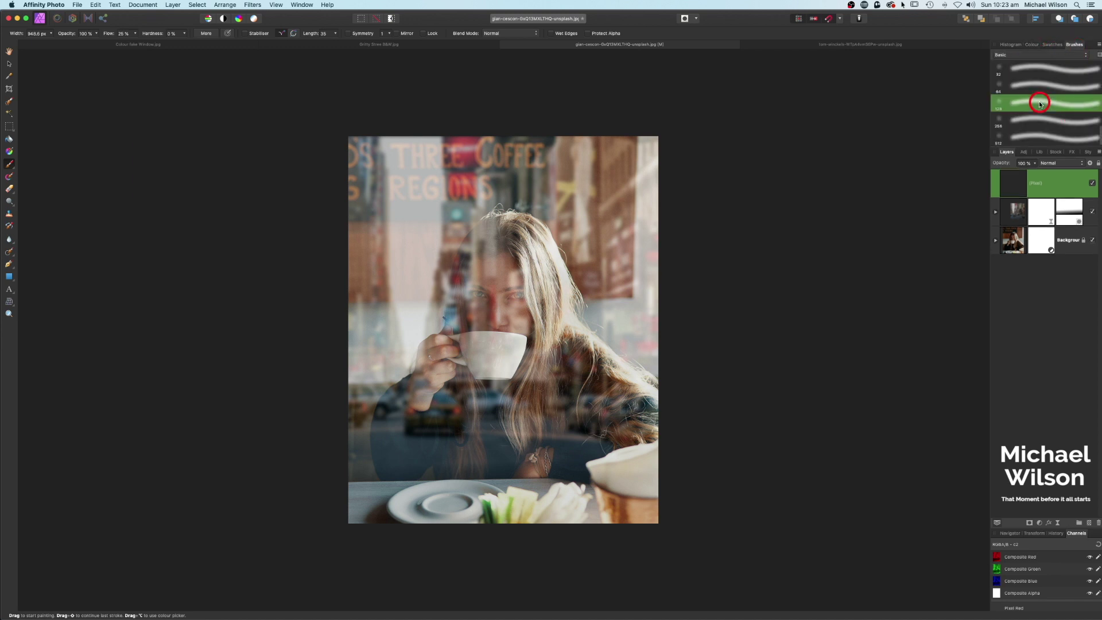
{"action": "left_click", "coordinate": [1031, 46]}
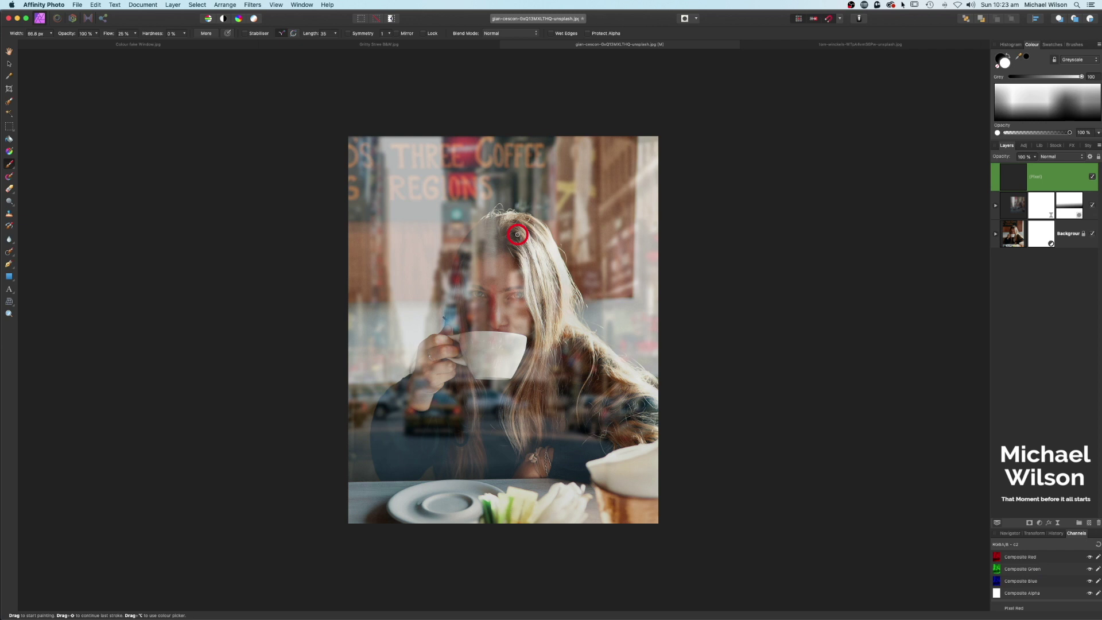
{"action": "key", "text": "bracketright"}
{"action": "key", "text": "bracketright"}
{"action": "key", "text": "bracketright"}
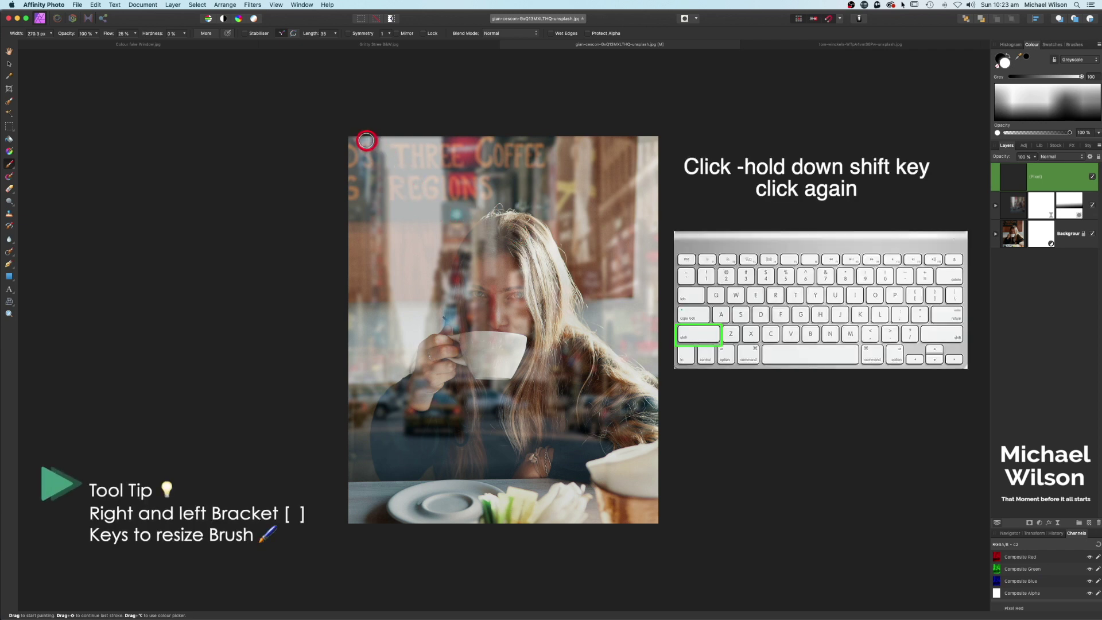
Paint straight white vertical streaks down the left edge, right edge and across the middle.
{"action": "left_click", "coordinate": [358, 514], "text": "shift"}
{"action": "left_click", "coordinate": [636, 140]}
{"action": "left_click", "coordinate": [631, 519], "text": "shift"}
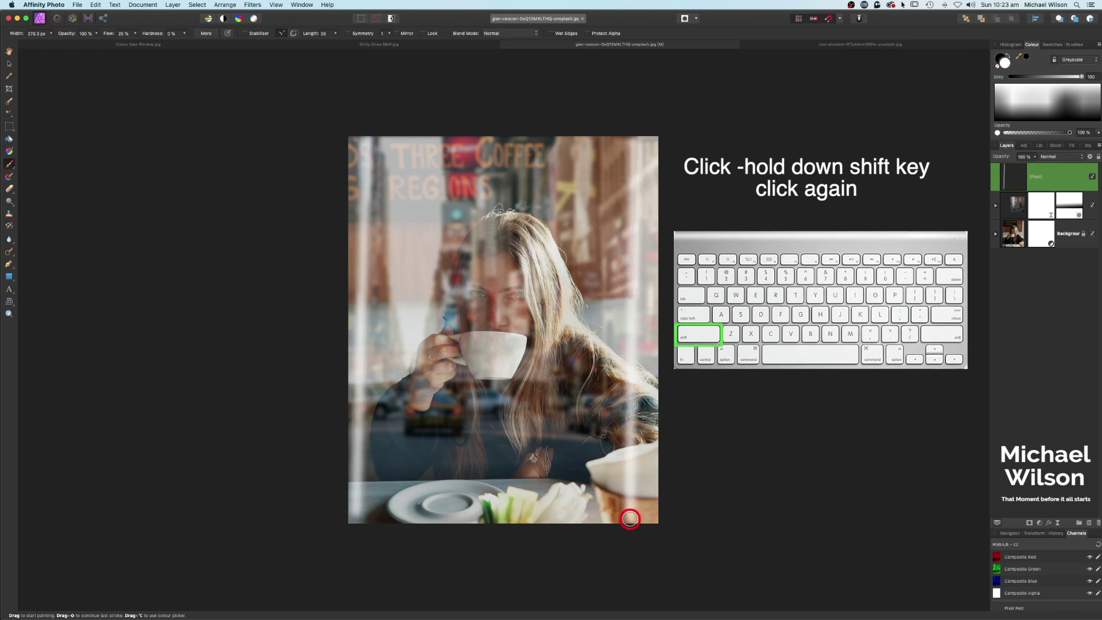
{"action": "key", "text": "bracketright"}
{"action": "left_click", "coordinate": [561, 195]}
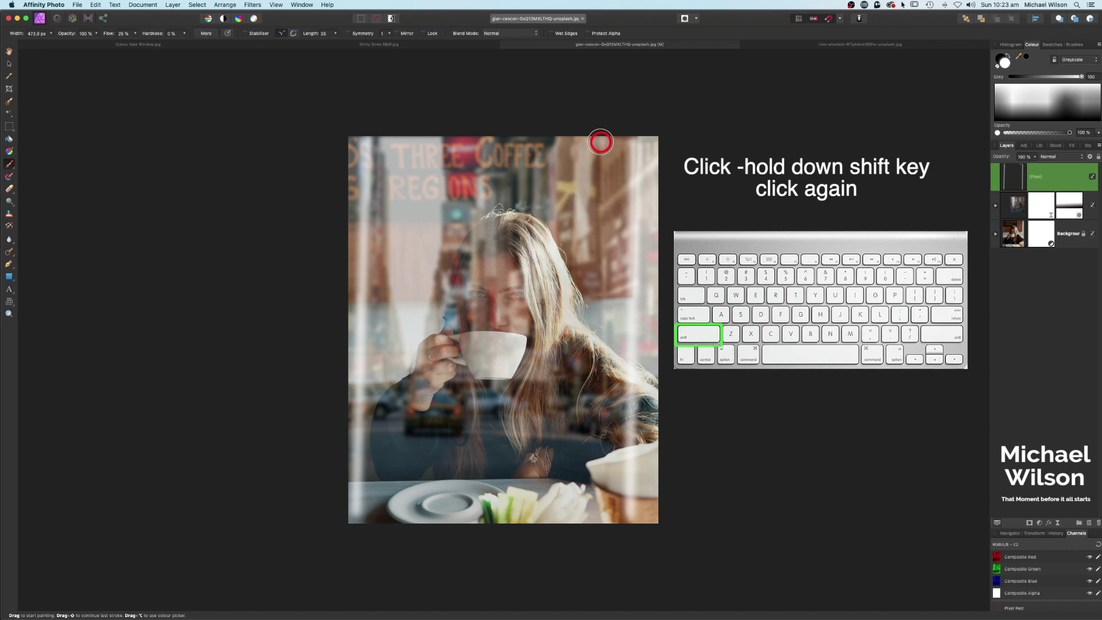
{"action": "left_click", "coordinate": [594, 513], "text": "shift"}
{"action": "left_click", "coordinate": [413, 138]}
{"action": "left_click", "coordinate": [400, 513], "text": "shift"}
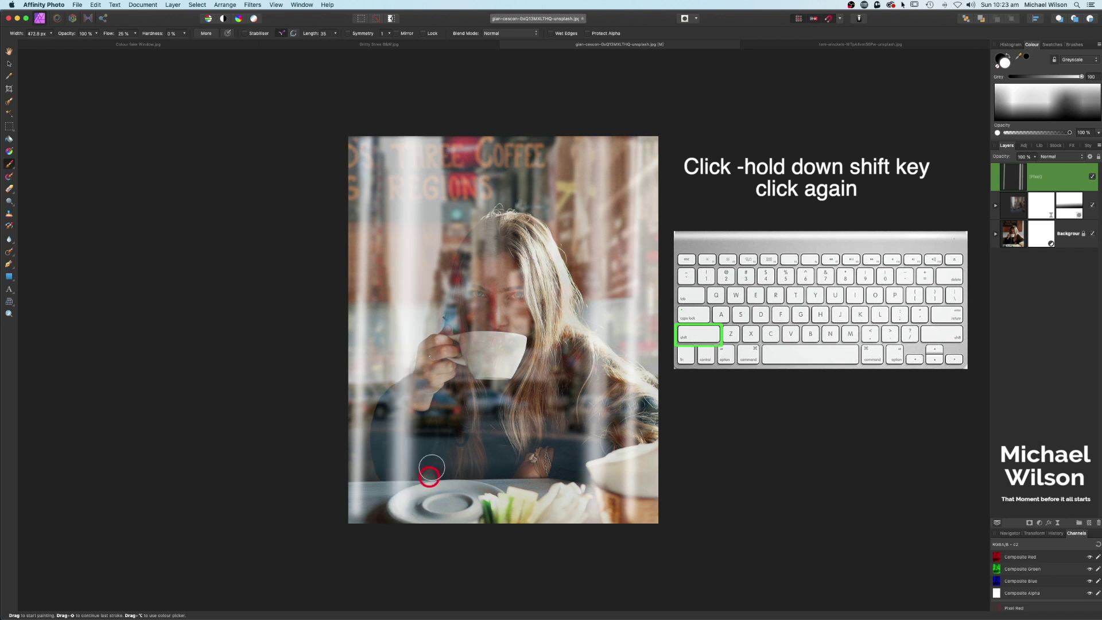
With a much larger brush, paint two crossing diagonal streaks corner to corner.
{"action": "key", "text": "bracketright"}
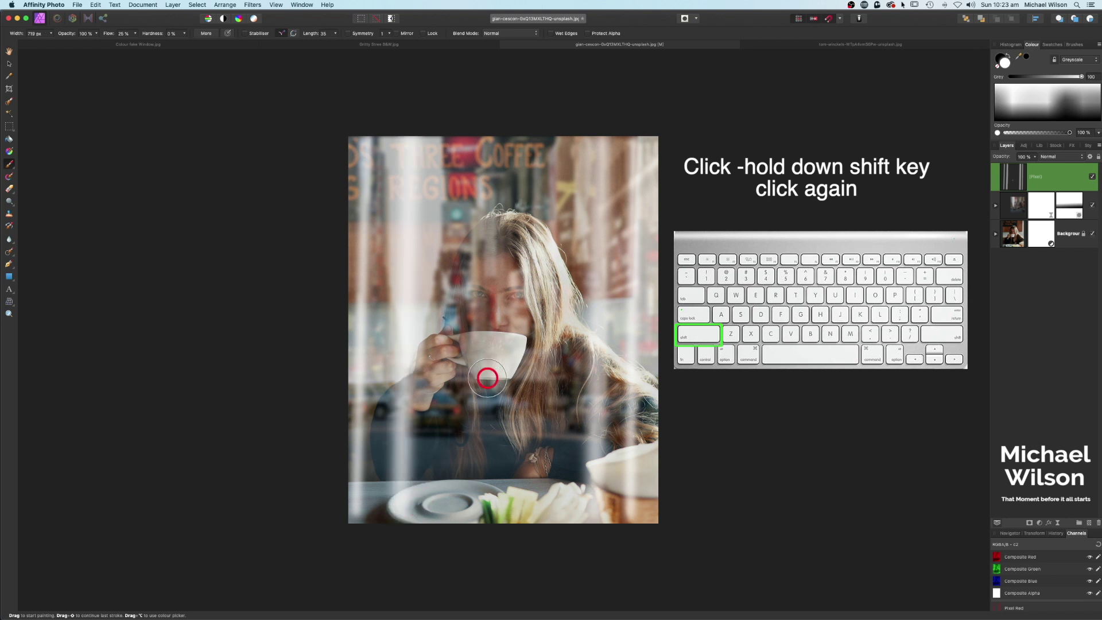
{"action": "left_click", "coordinate": [356, 144]}
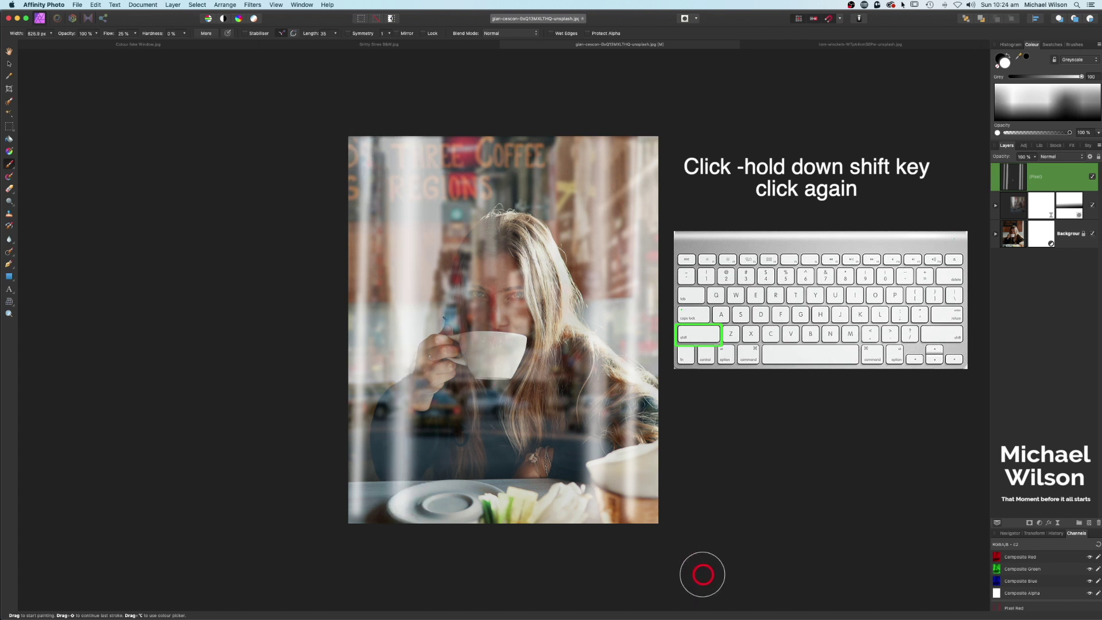
{"action": "left_click", "coordinate": [652, 517], "text": "shift"}
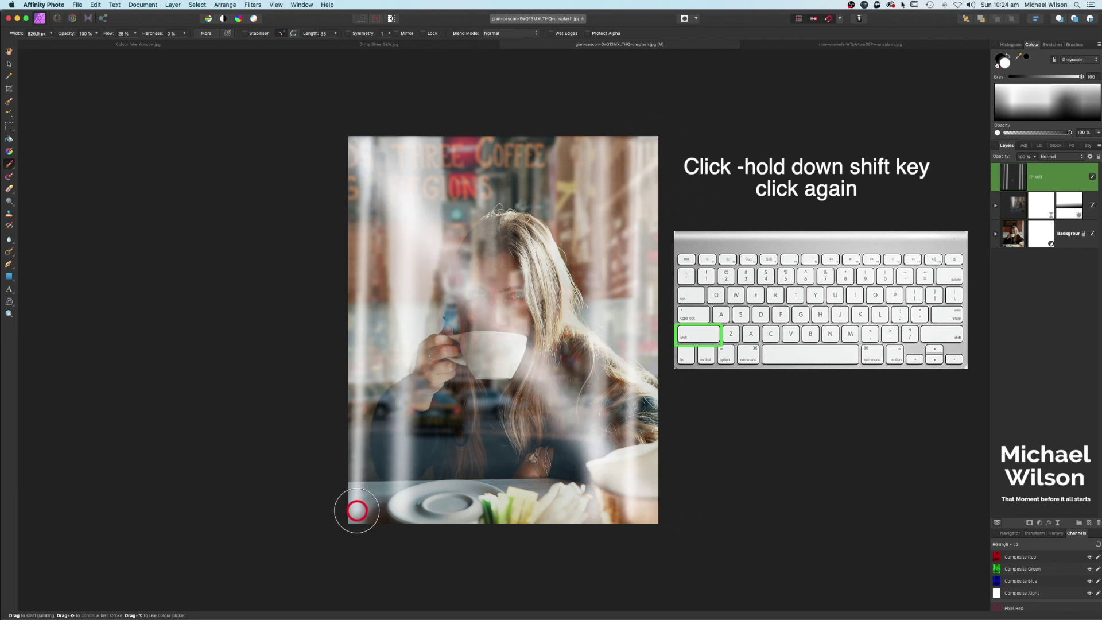
{"action": "left_click", "coordinate": [354, 509], "text": "shift"}
With a smaller brush, paint several more top-to-bottom vertical streaks down to the saucer.
{"action": "key", "text": "bracketleft"}
{"action": "key", "text": "bracketleft"}
{"action": "key", "text": "bracketleft"}
{"action": "key", "text": "bracketleft"}
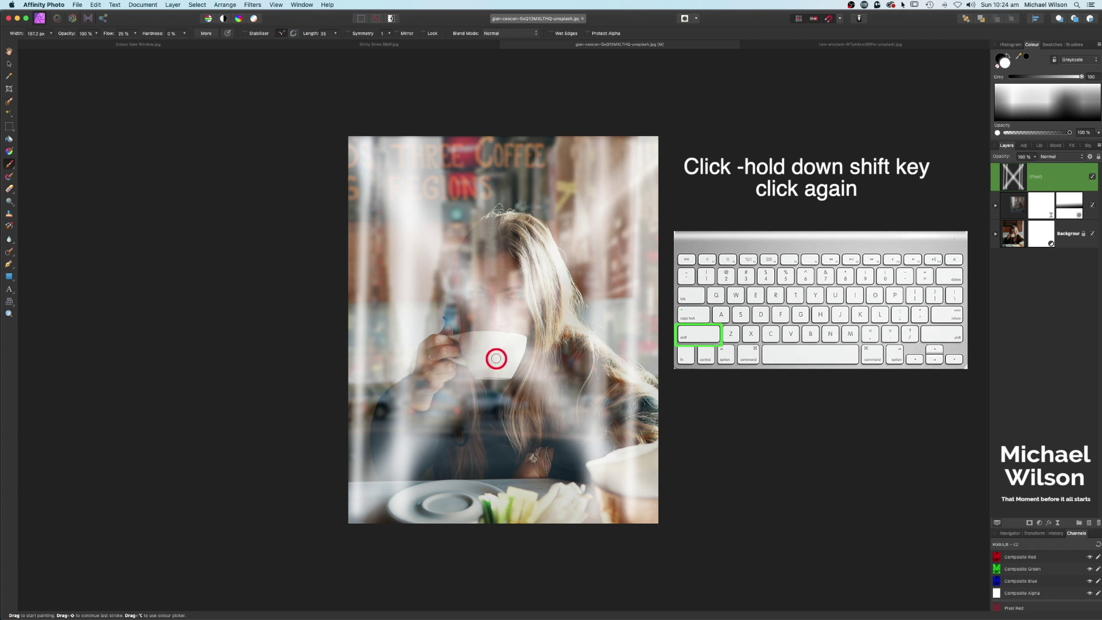
{"action": "left_click", "coordinate": [440, 515], "text": "shift"}
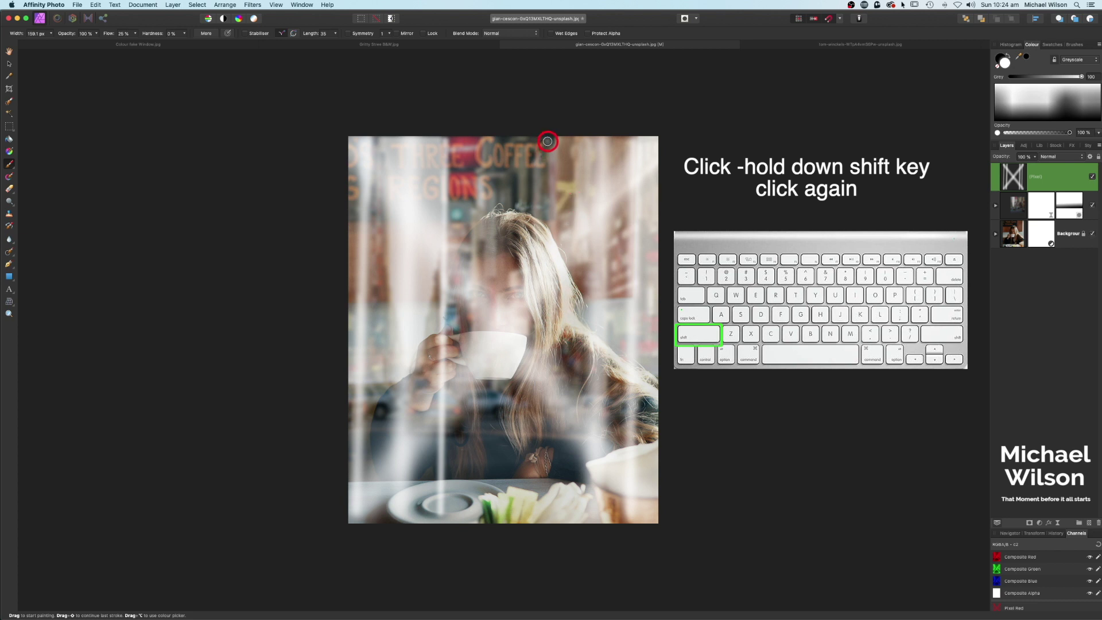
{"action": "left_click", "coordinate": [556, 519], "text": "shift"}
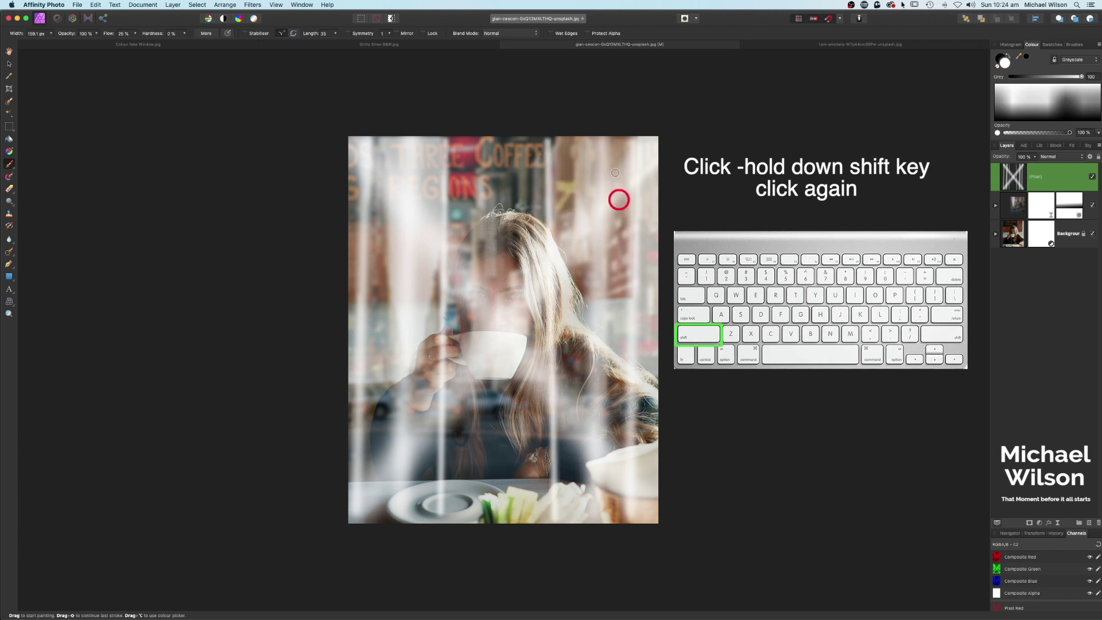
{"action": "left_click", "coordinate": [613, 134]}
{"action": "left_click", "coordinate": [610, 521], "text": "shift"}
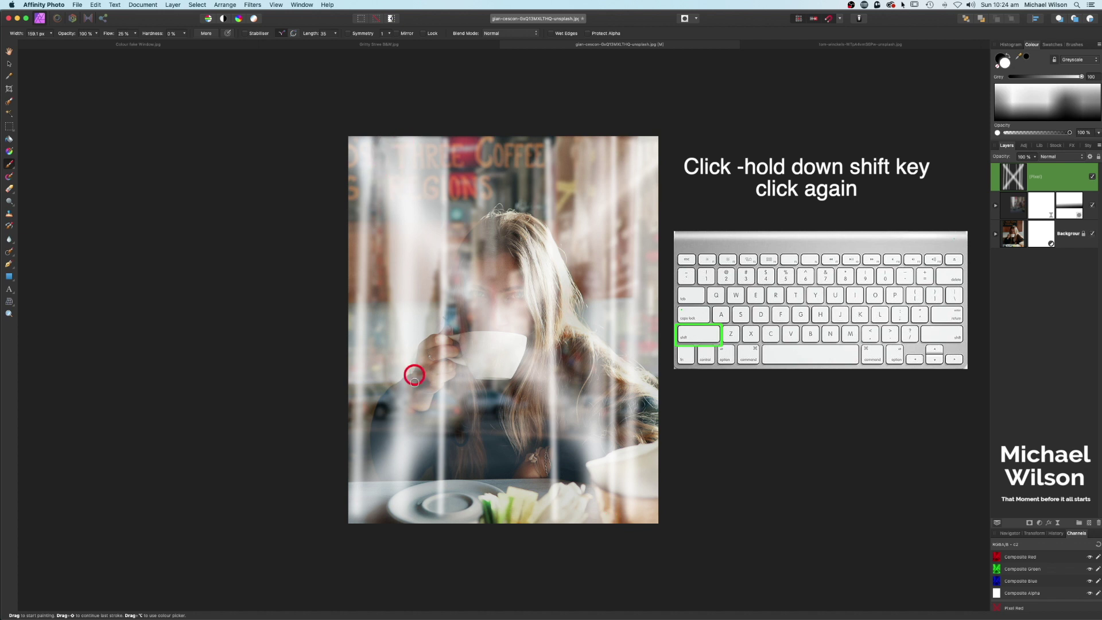
{"action": "left_click", "coordinate": [405, 514], "text": "shift"}
{"action": "left_click", "coordinate": [497, 139]}
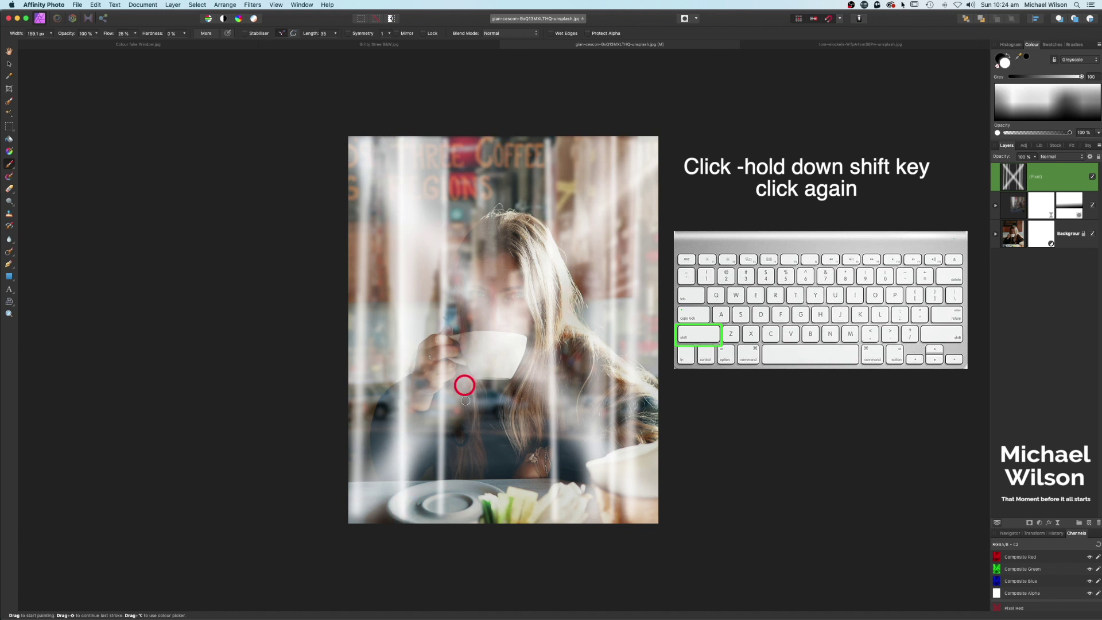
{"action": "left_click", "coordinate": [493, 511], "text": "shift"}
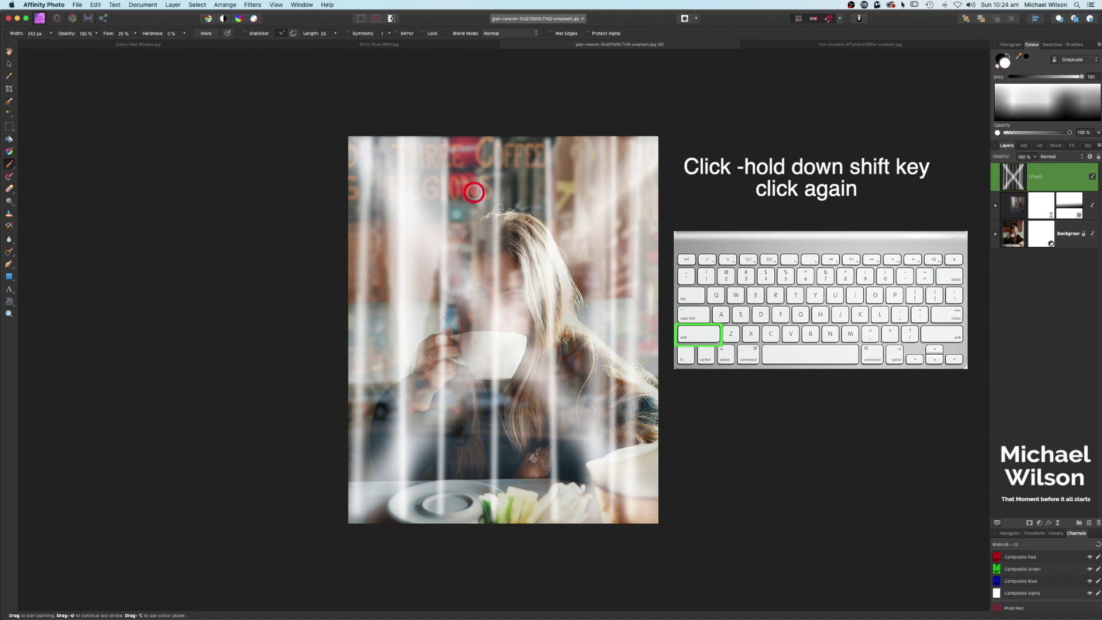
{"action": "scroll", "coordinate": [411, 197], "scroll_direction": "right", "scroll_amount": 1}
{"action": "left_click", "coordinate": [467, 137]}
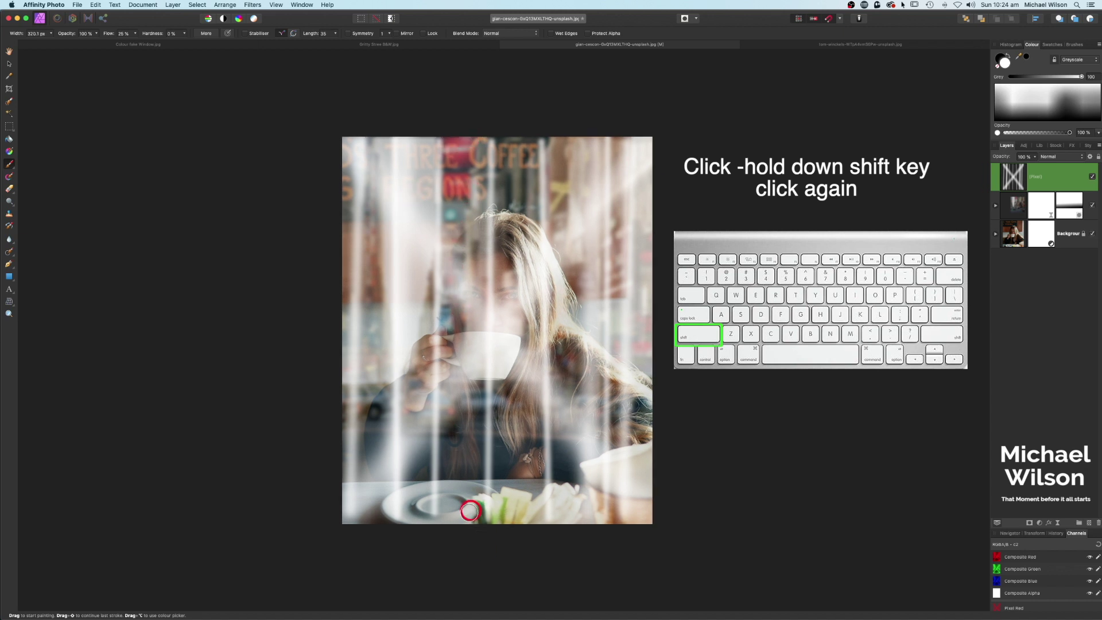
{"action": "left_click", "coordinate": [472, 508], "text": "shift"}
{"action": "left_click", "coordinate": [522, 136]}
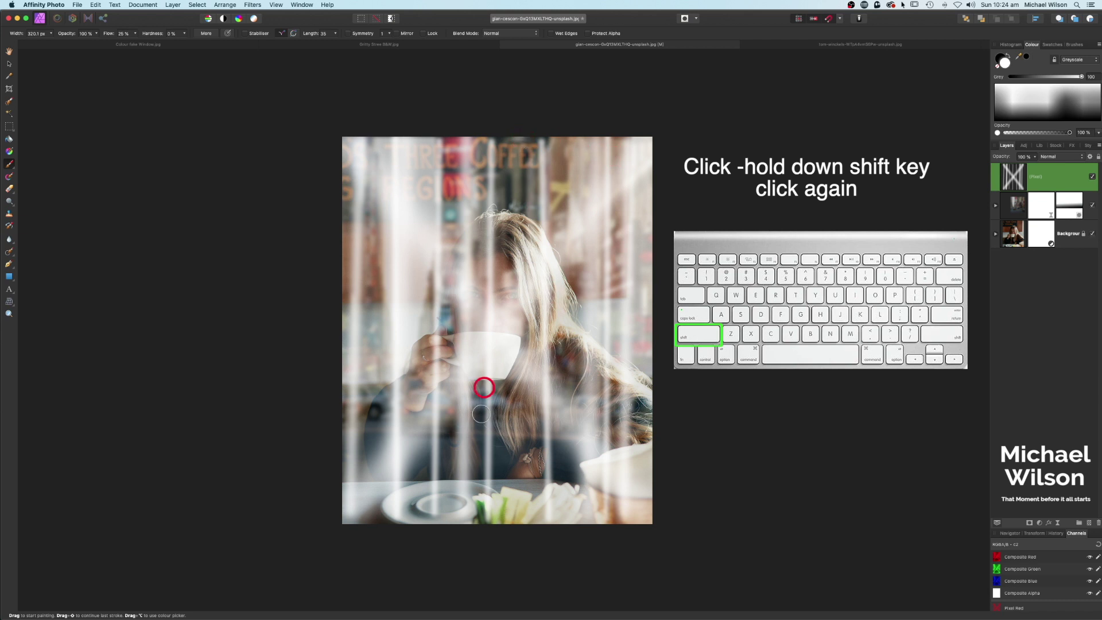
{"action": "left_click", "coordinate": [521, 516], "text": "shift"}
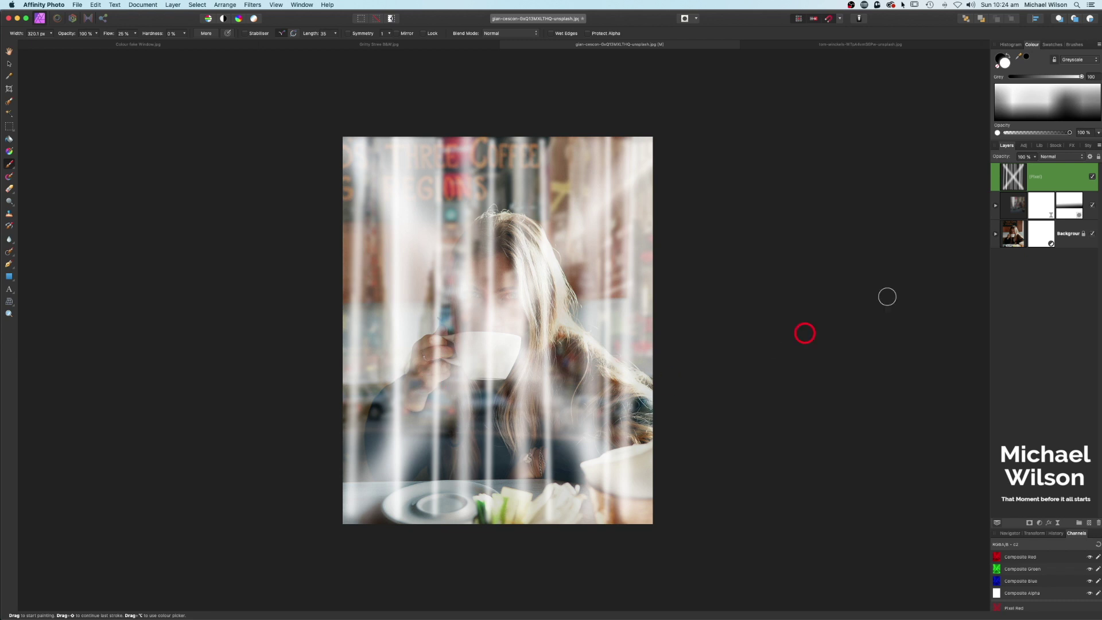
Soften the light streaks with a roughly 10 px live Gaussian Blur and fade them to about 45% opacity.
{"action": "left_click", "coordinate": [1061, 525]}
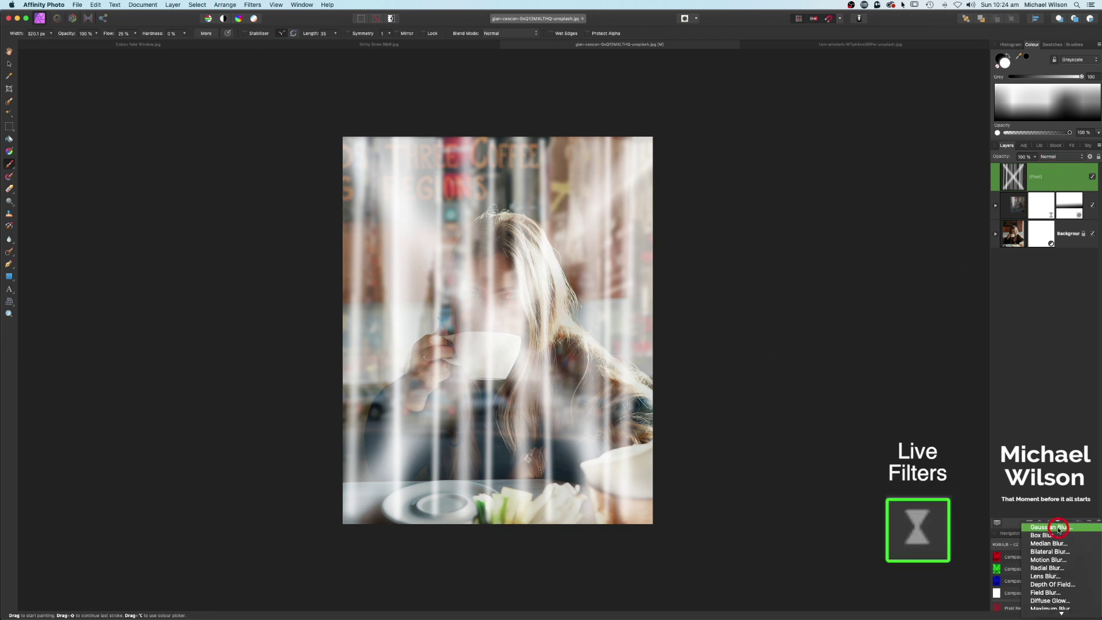
{"action": "left_click", "coordinate": [1084, 456]}
{"action": "left_click_drag", "start_coordinate": [819, 384], "coordinate": [923, 383]}
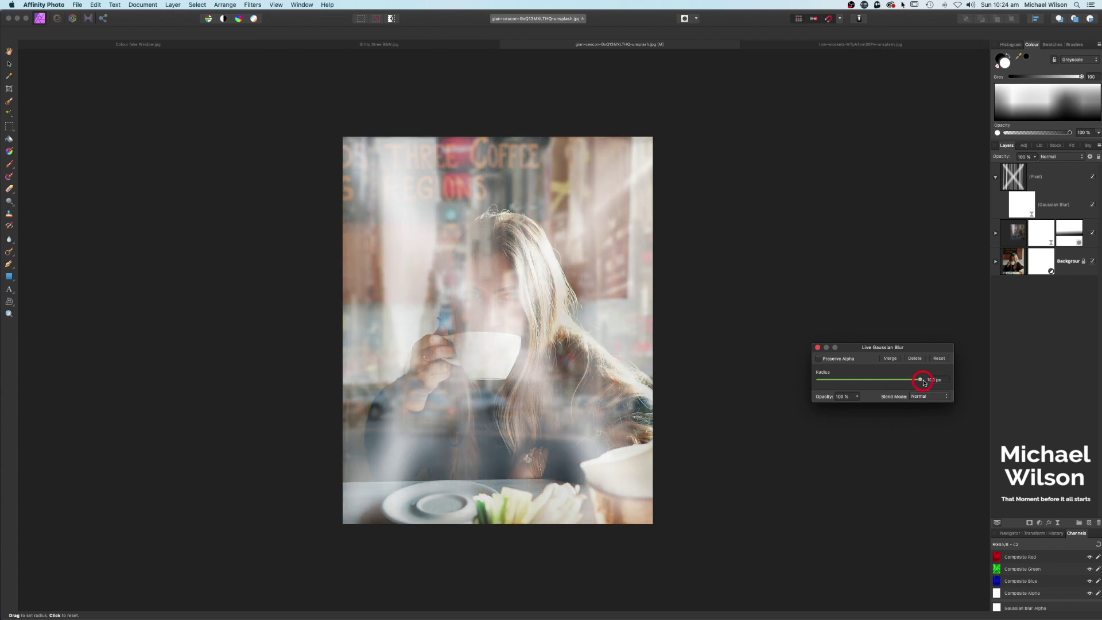
{"action": "key", "text": "b"}
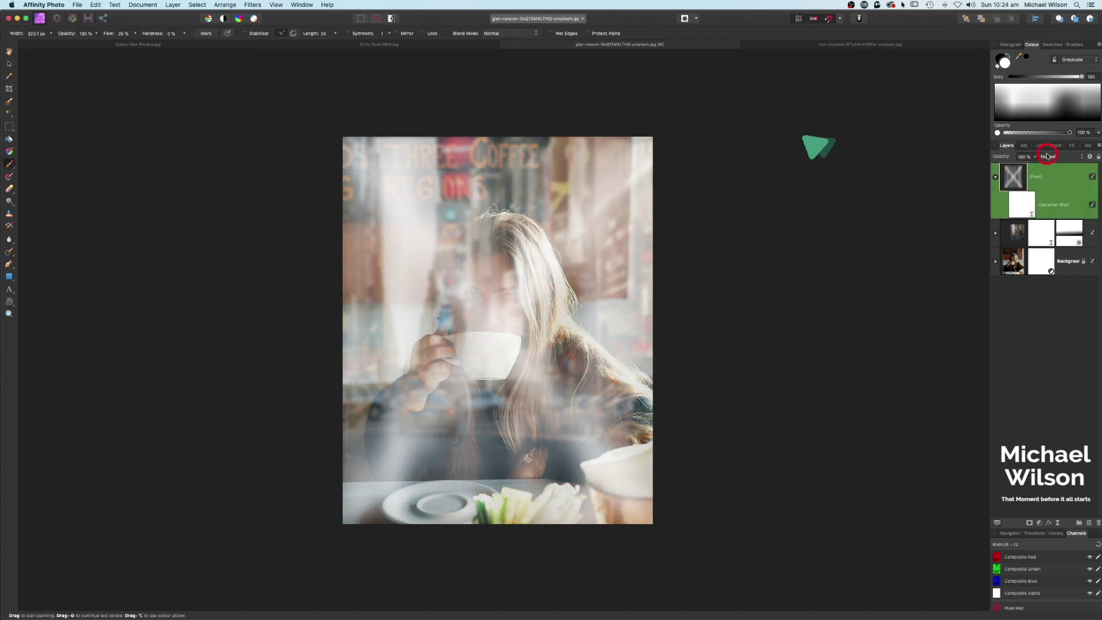
{"action": "left_click", "coordinate": [1026, 175]}
{"action": "left_click", "coordinate": [1035, 157]}
{"action": "left_click_drag", "start_coordinate": [1039, 167], "coordinate": [996, 167]}
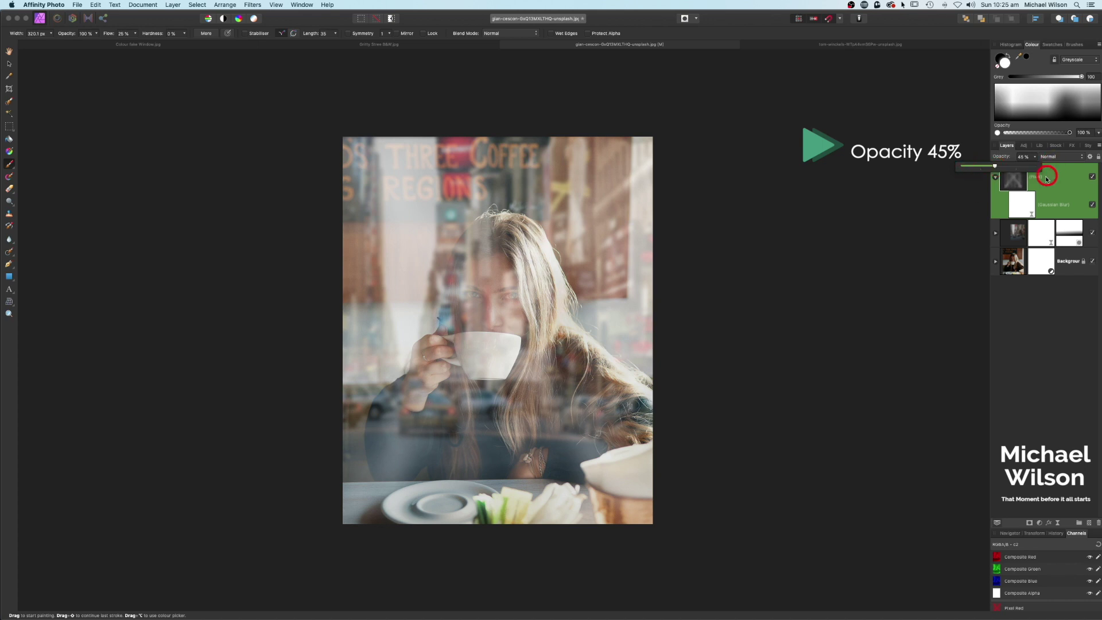
Toggle the blurred reflection layer's visibility to compare, then collapse its nested blur filter.
{"action": "left_click", "coordinate": [1092, 177]}
{"action": "left_click", "coordinate": [1092, 177]}
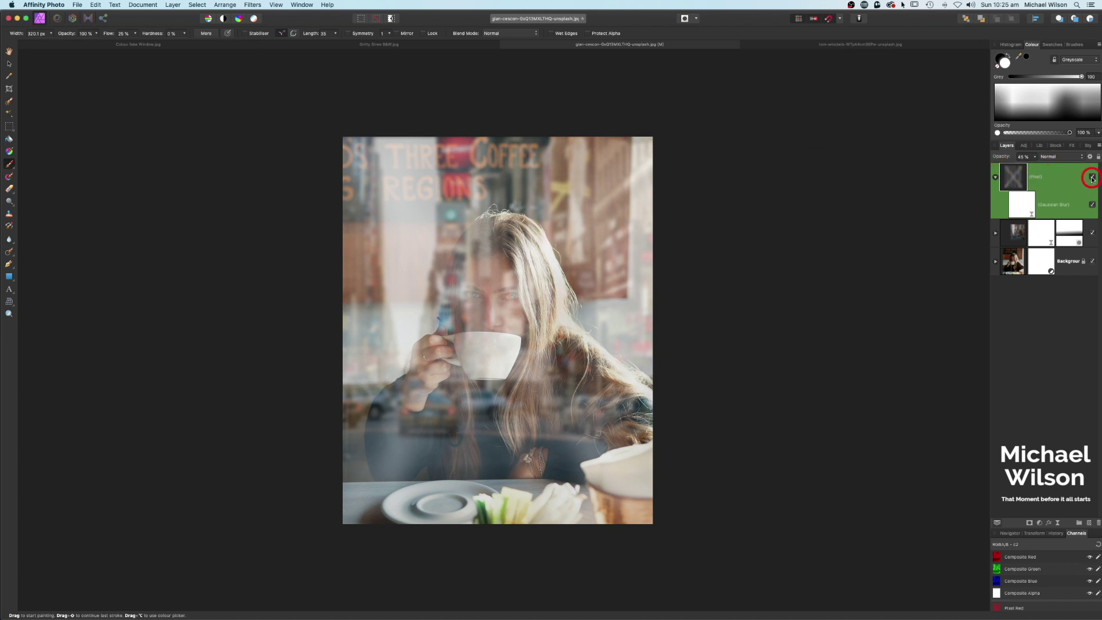
{"action": "left_click", "coordinate": [1092, 178]}
{"action": "left_click", "coordinate": [1092, 177]}
{"action": "left_click", "coordinate": [1010, 179]}
{"action": "left_click", "coordinate": [995, 178]}
{"action": "left_click", "coordinate": [1011, 181]}
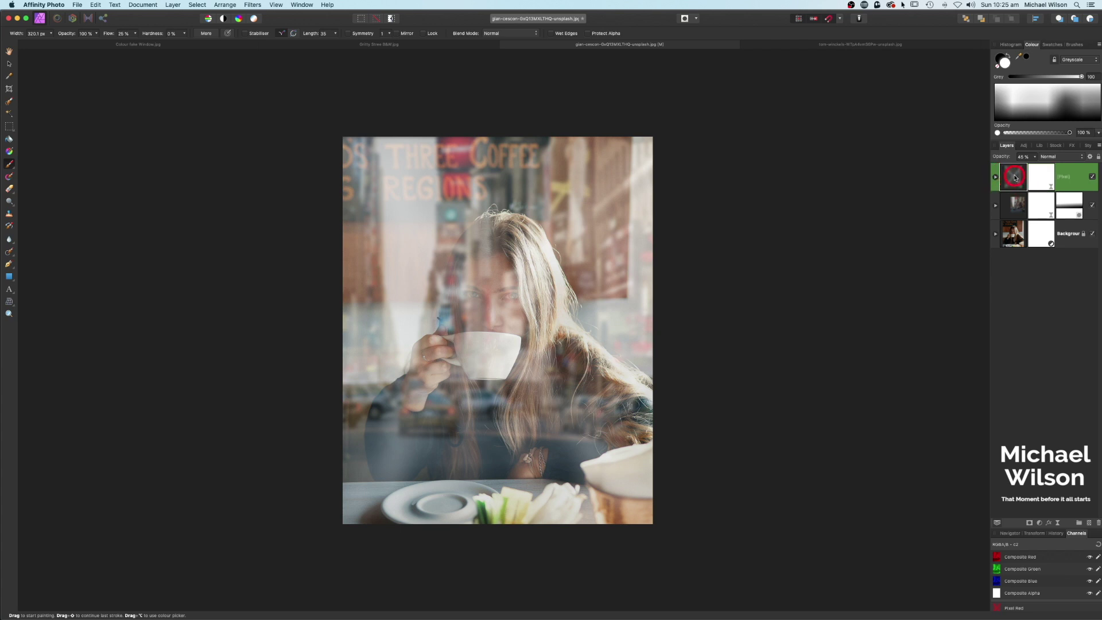
Add a Curves adjustment and shape an S-curve that lowers shadows and lifts highlights.
{"action": "left_click", "coordinate": [1040, 523]}
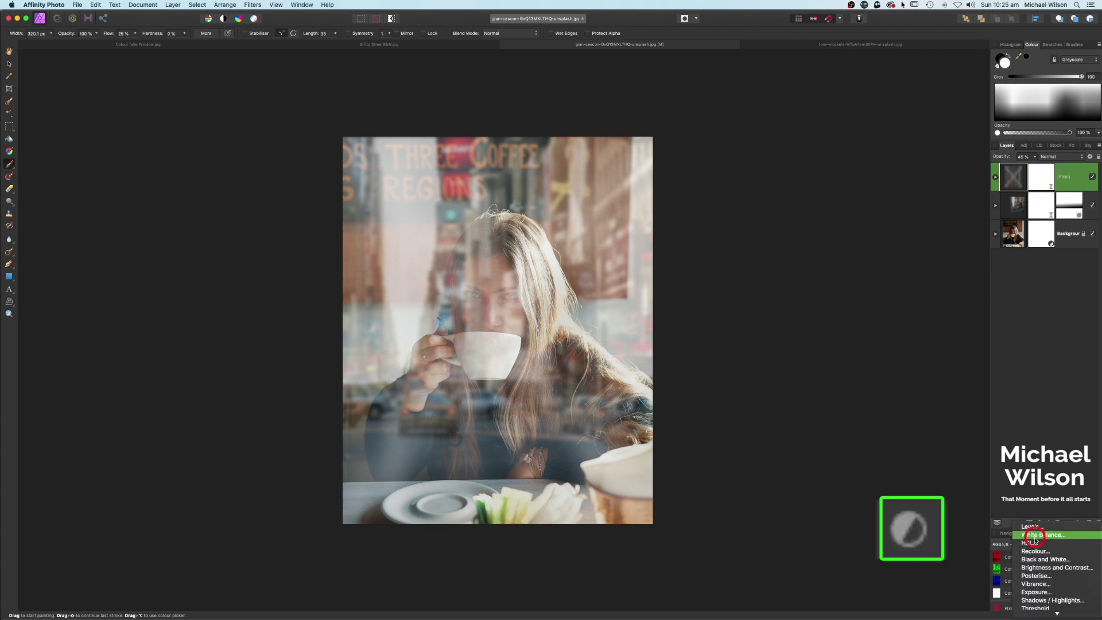
{"action": "scroll", "coordinate": [1038, 579], "scroll_direction": "down", "scroll_amount": 2}
{"action": "left_click", "coordinate": [1036, 576]}
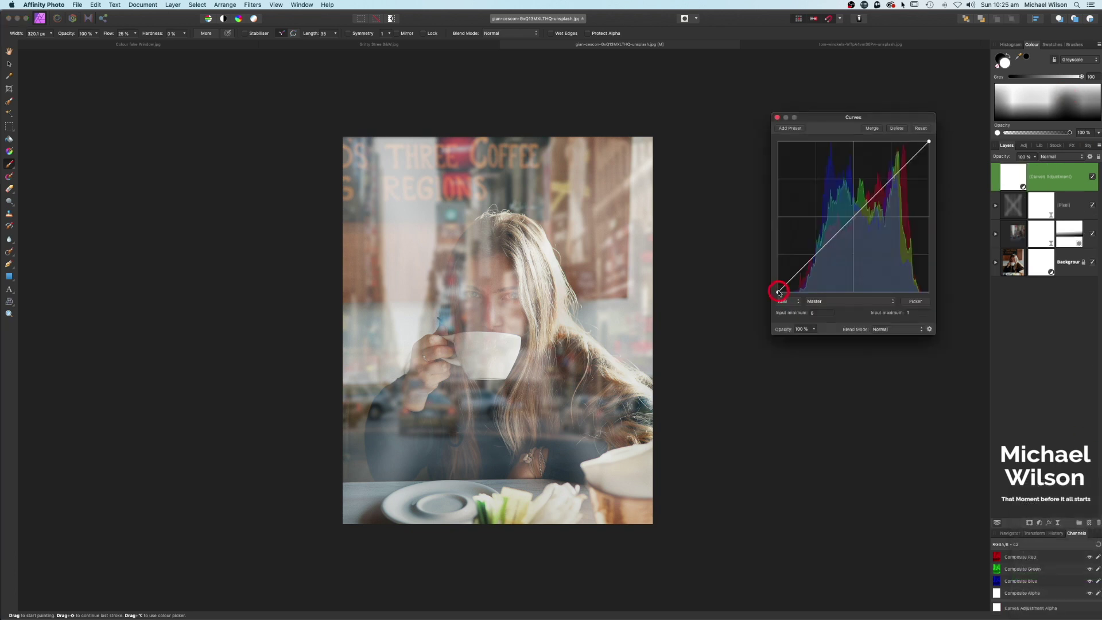
{"action": "left_click", "coordinate": [815, 256]}
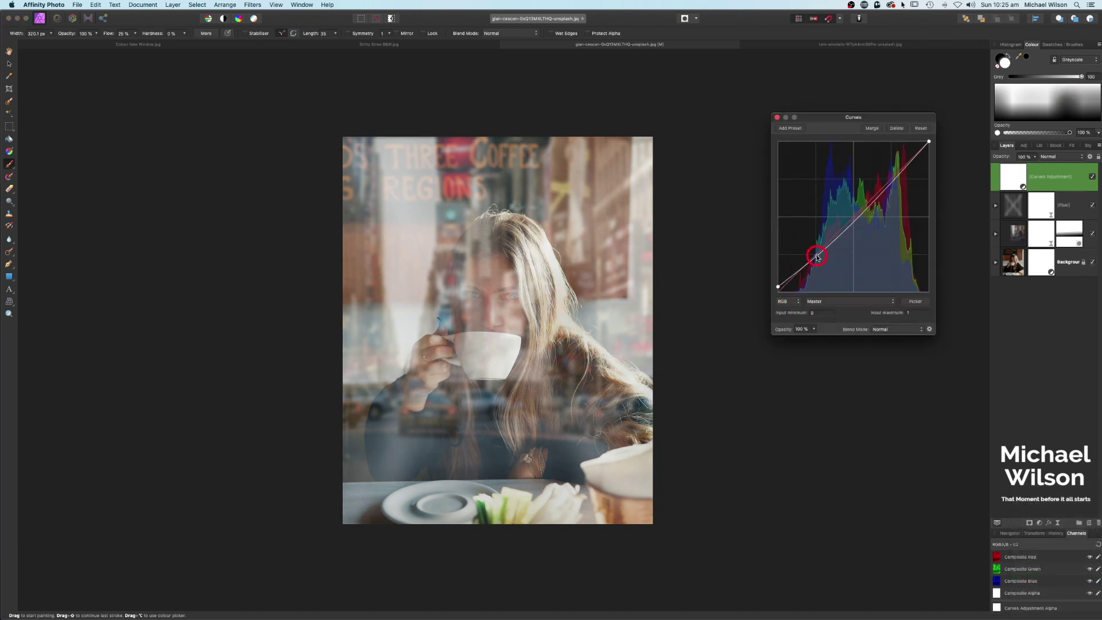
{"action": "left_click", "coordinate": [897, 181]}
{"action": "left_click_drag", "start_coordinate": [897, 182], "coordinate": [891, 175]}
{"action": "left_click", "coordinate": [817, 258]}
{"action": "left_click_drag", "start_coordinate": [817, 258], "coordinate": [818, 257]}
{"action": "left_click", "coordinate": [783, 119]}
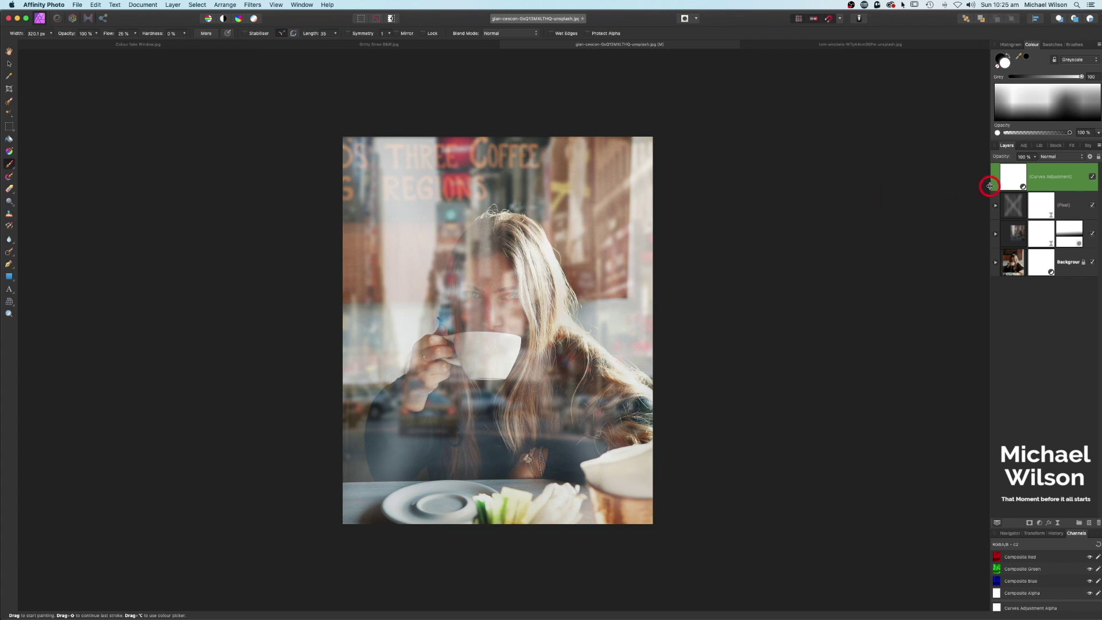
Select the reflection and effect layers, then hide and reshow them to compare with the original.
{"action": "left_click", "coordinate": [1014, 204], "text": "shift"}
{"action": "left_click", "coordinate": [1013, 232], "text": "shift"}
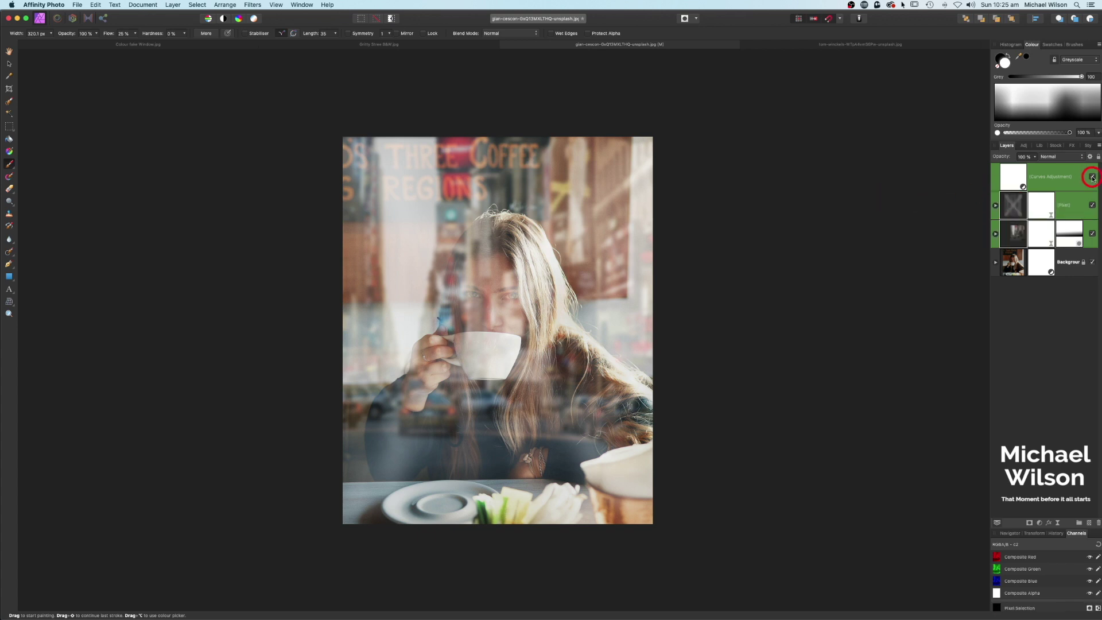
{"action": "left_click", "coordinate": [1092, 177]}
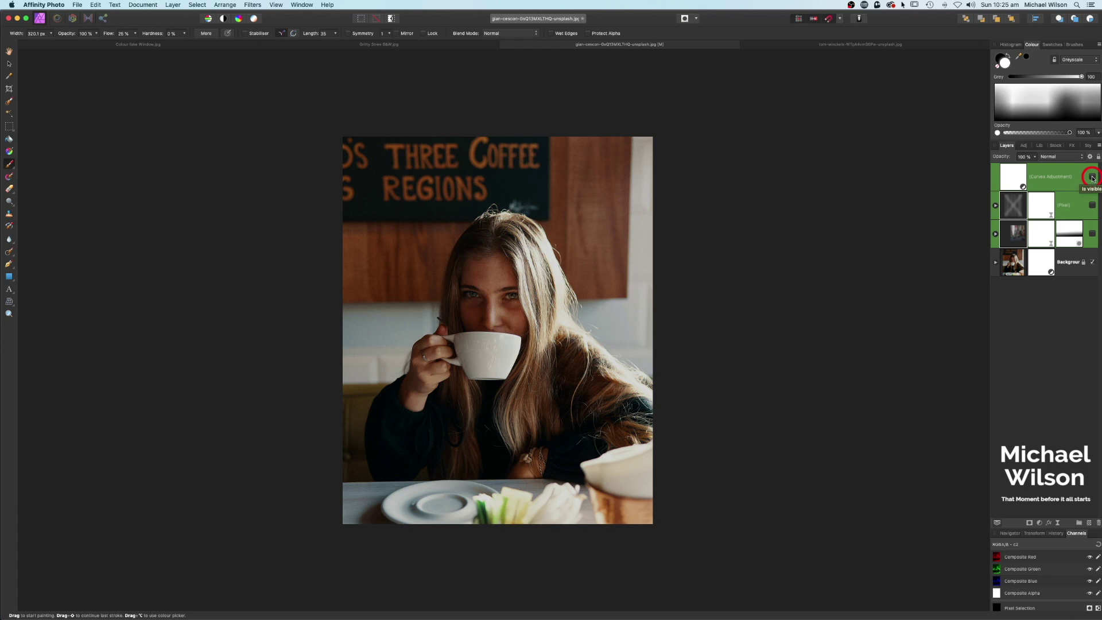
{"action": "left_click", "coordinate": [1092, 177]}
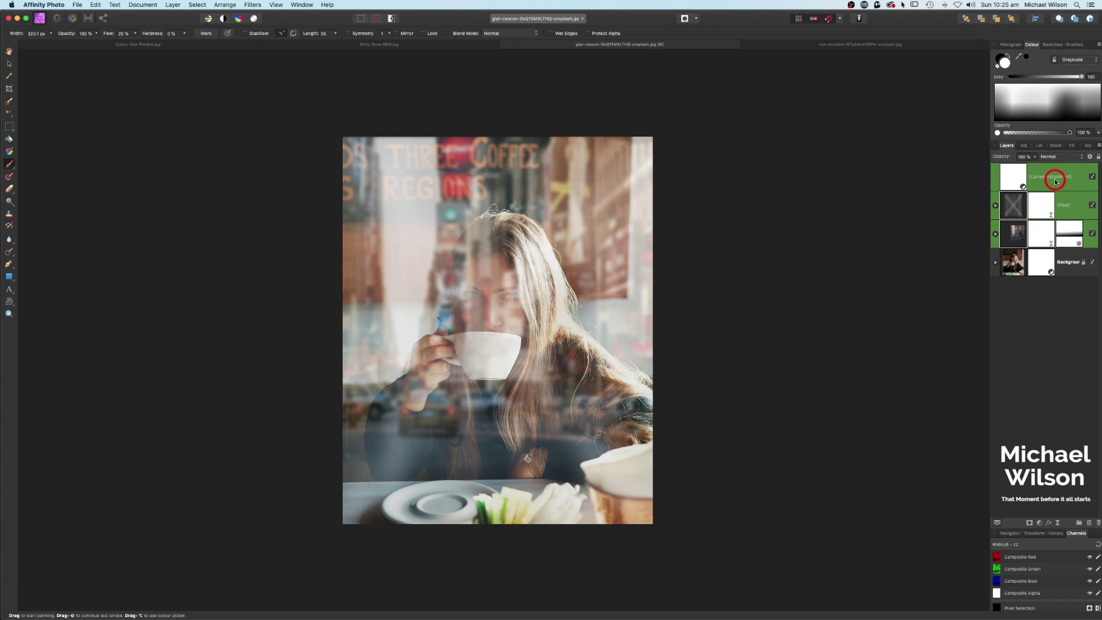
Add a Black & White adjustment using the Actual B&W preset and move its settings aside.
{"action": "left_click", "coordinate": [1025, 145]}
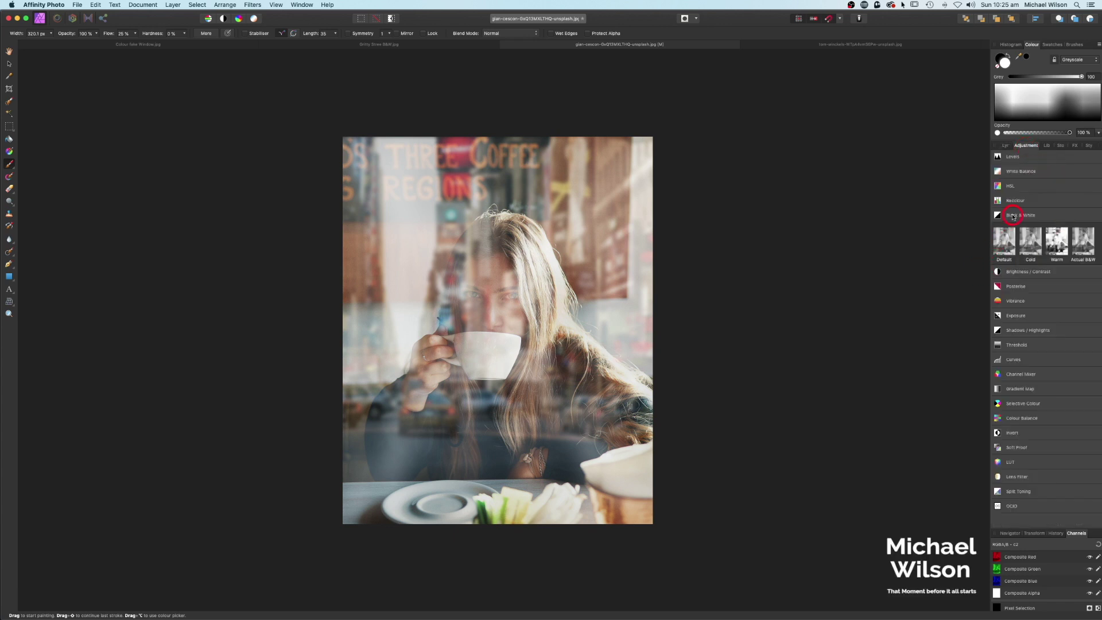
{"action": "left_click", "coordinate": [1013, 217]}
{"action": "left_click", "coordinate": [1013, 216]}
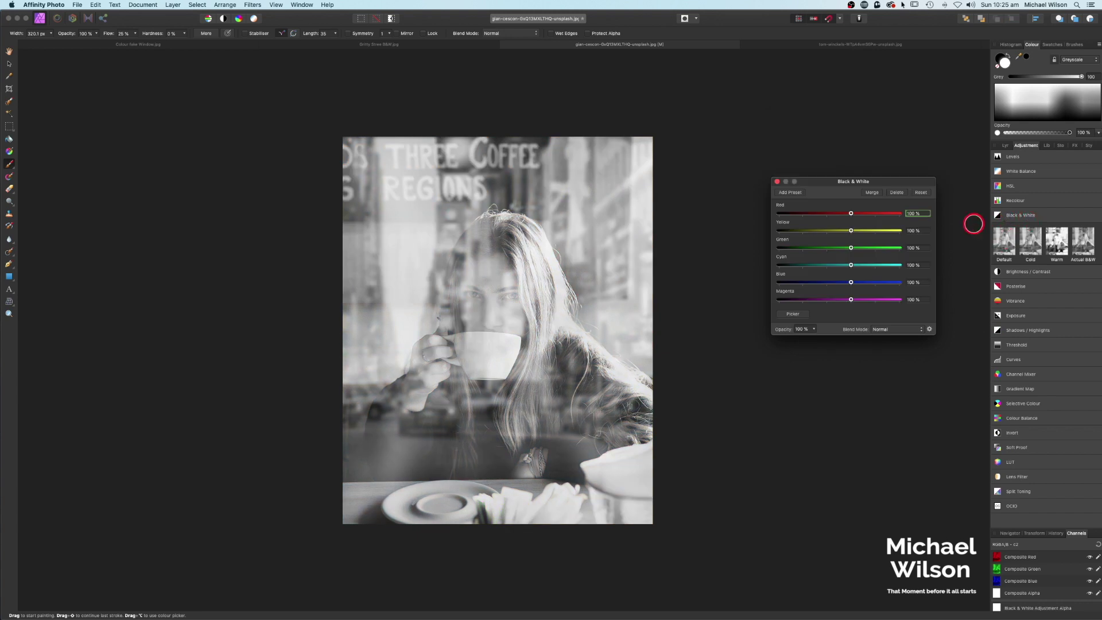
{"action": "left_click", "coordinate": [1084, 246]}
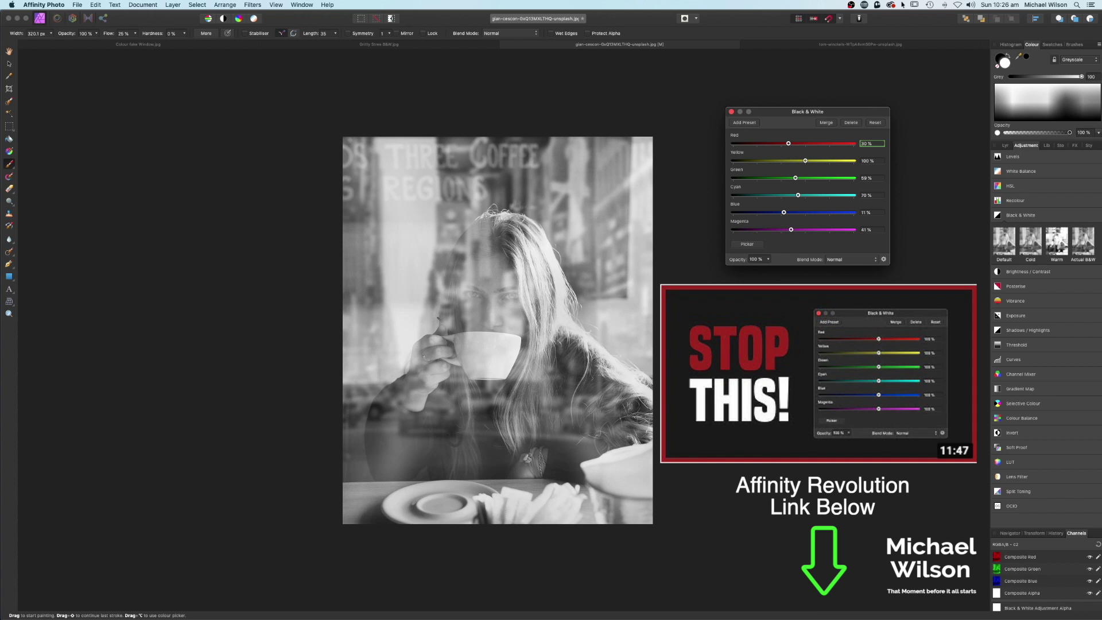
{"action": "left_click_drag", "start_coordinate": [856, 112], "coordinate": [855, 98]}
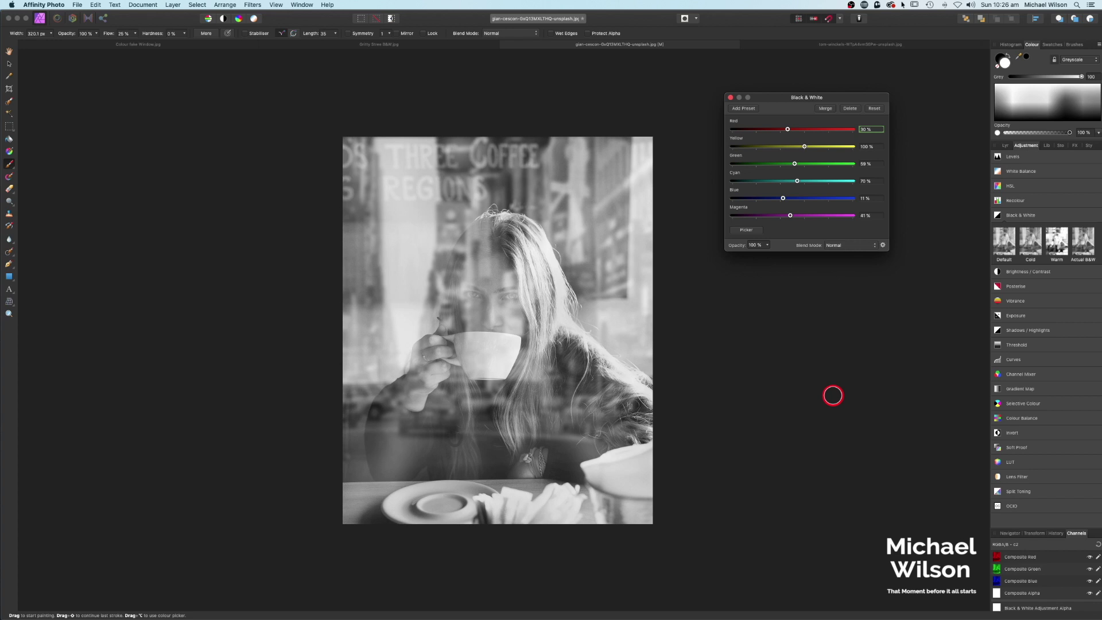
{"action": "left_click_drag", "start_coordinate": [869, 99], "coordinate": [870, 91]}
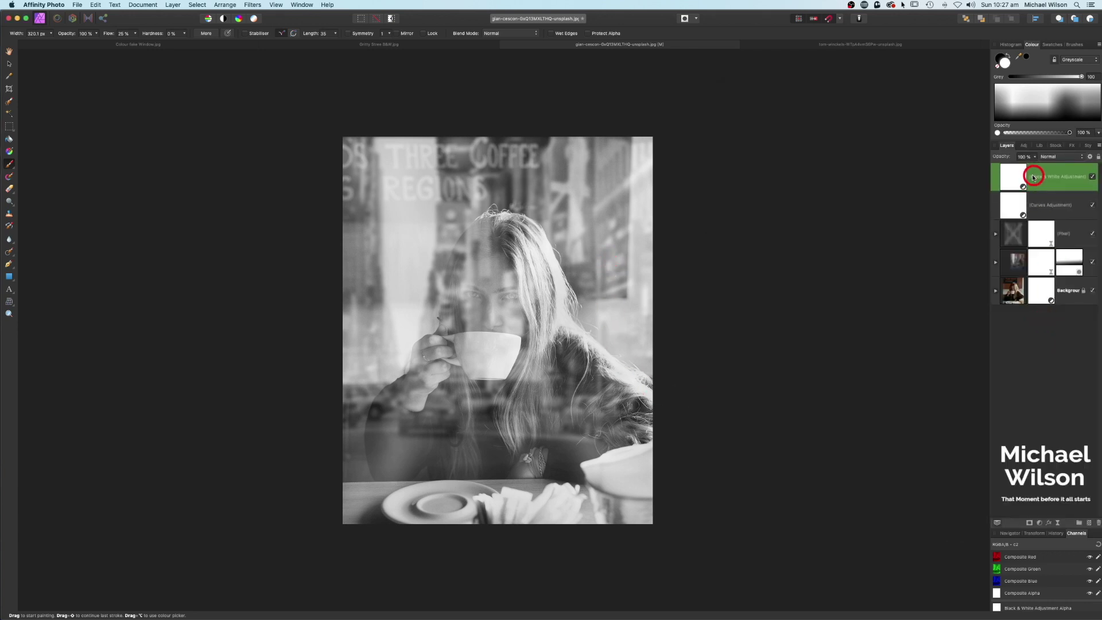
Add an Add Noise live filter, move it to the top of the stack, and set its intensity.
{"action": "left_click", "coordinate": [1059, 524]}
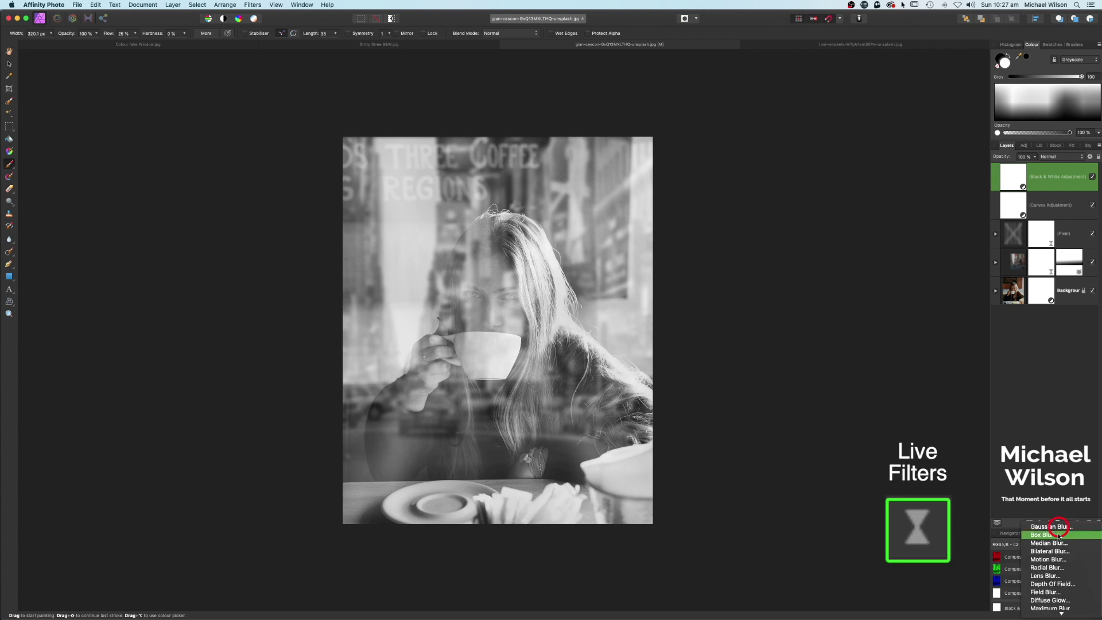
{"action": "scroll", "coordinate": [1054, 572], "scroll_direction": "down", "scroll_amount": 5}
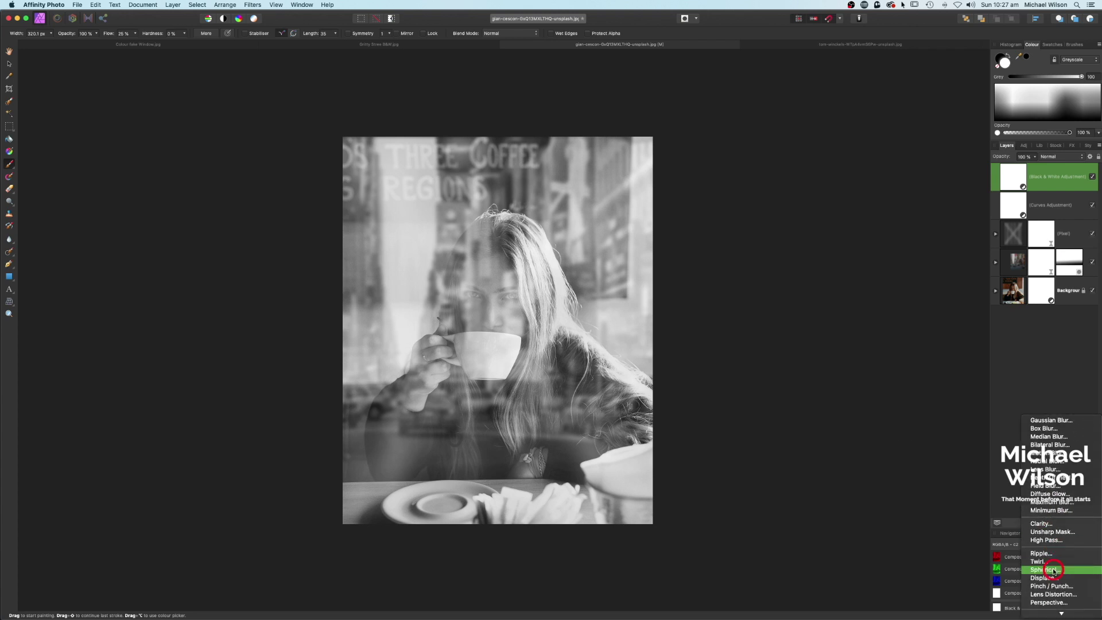
{"action": "left_click", "coordinate": [1052, 568]}
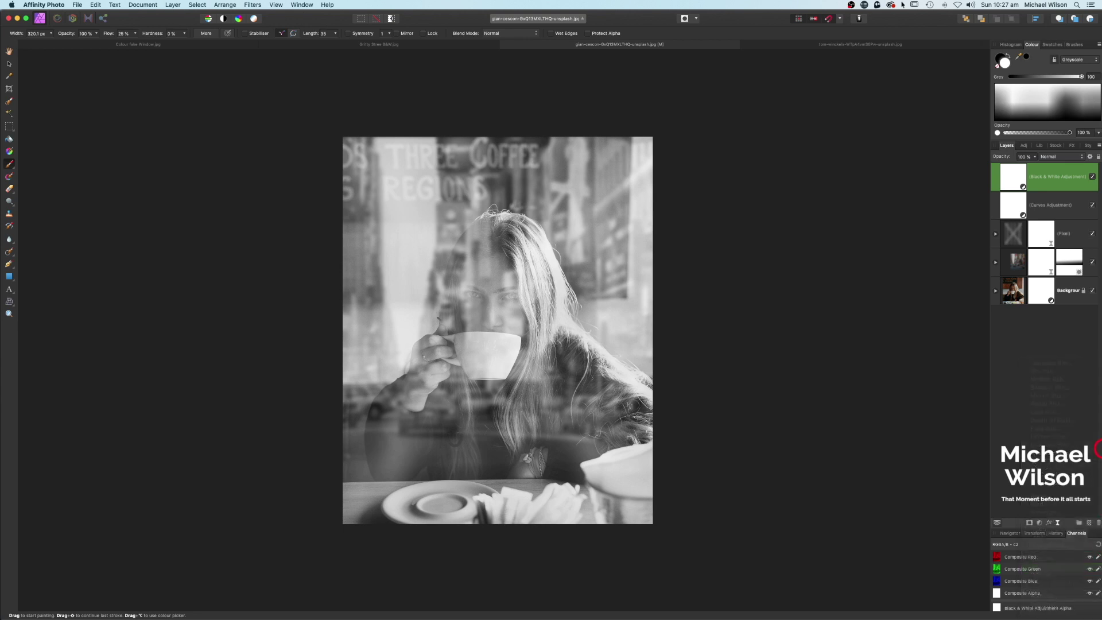
{"action": "left_click_drag", "start_coordinate": [1055, 218], "coordinate": [1022, 172]}
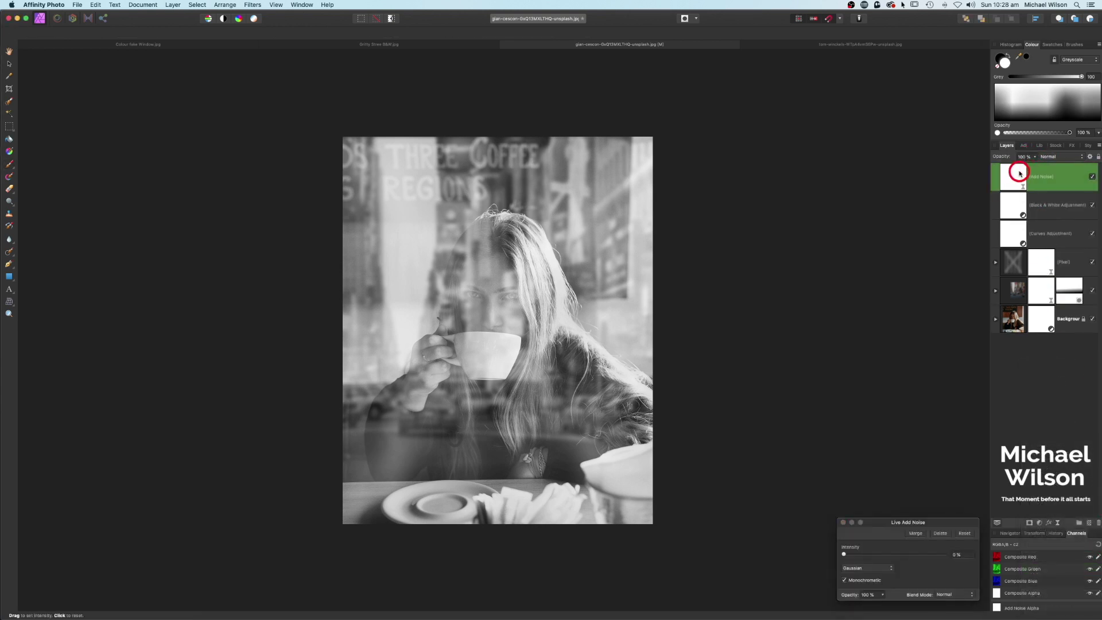
{"action": "left_click", "coordinate": [955, 556]}
{"action": "key", "text": "b"}
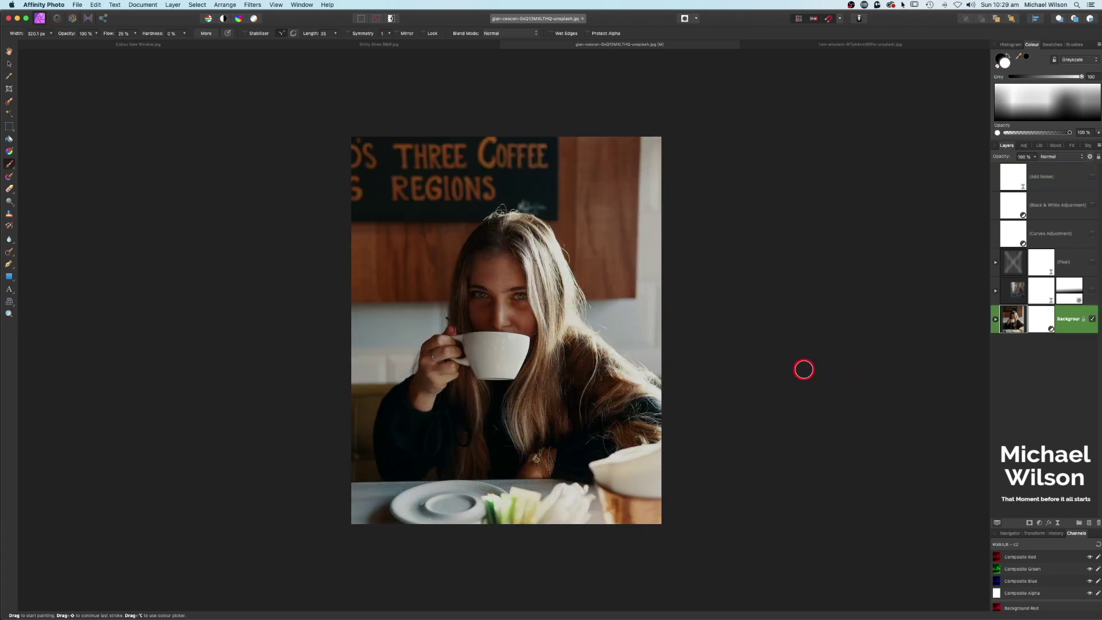
Turn the reflection, blurred Pixel, Curves and Black & White layers back on one by one.
{"action": "left_click", "coordinate": [1092, 292]}
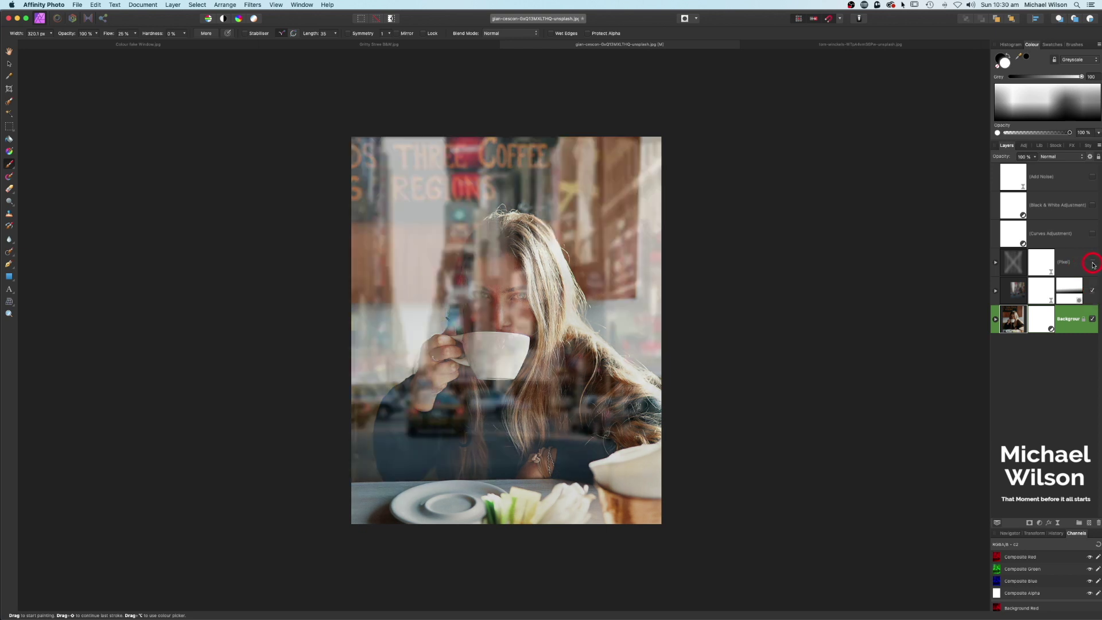
{"action": "left_click", "coordinate": [1093, 262]}
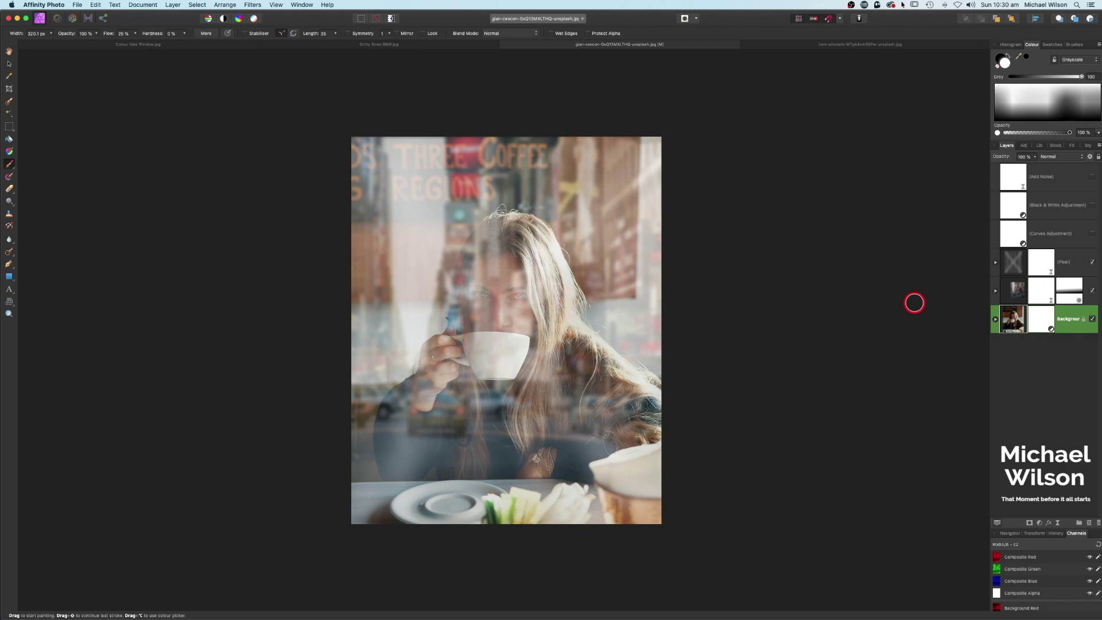
{"action": "left_click", "coordinate": [1092, 235]}
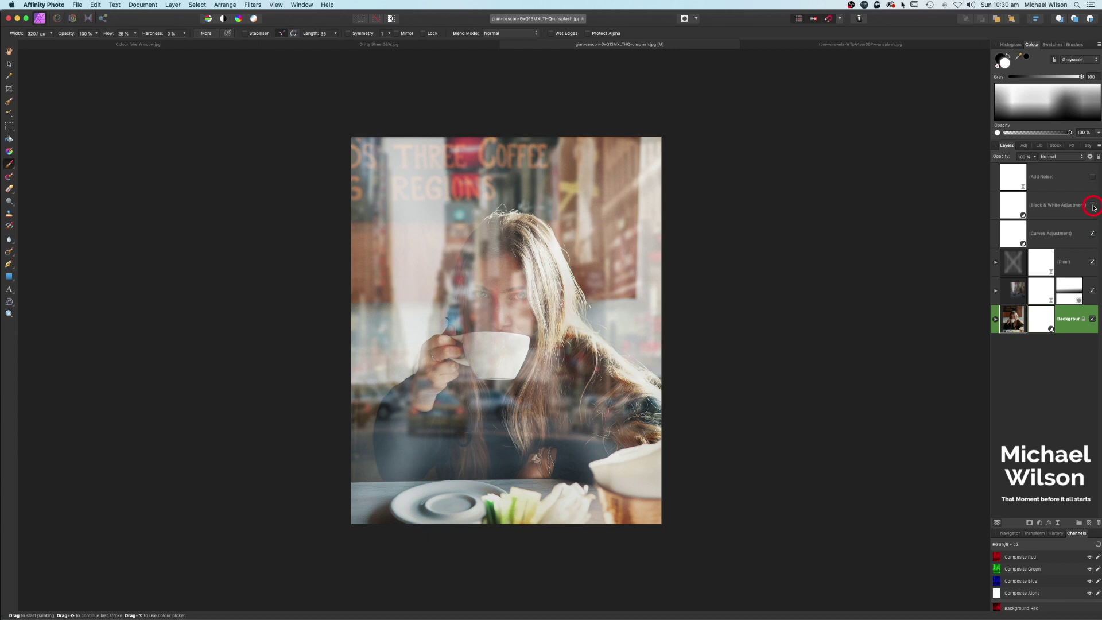
{"action": "left_click", "coordinate": [1093, 206]}
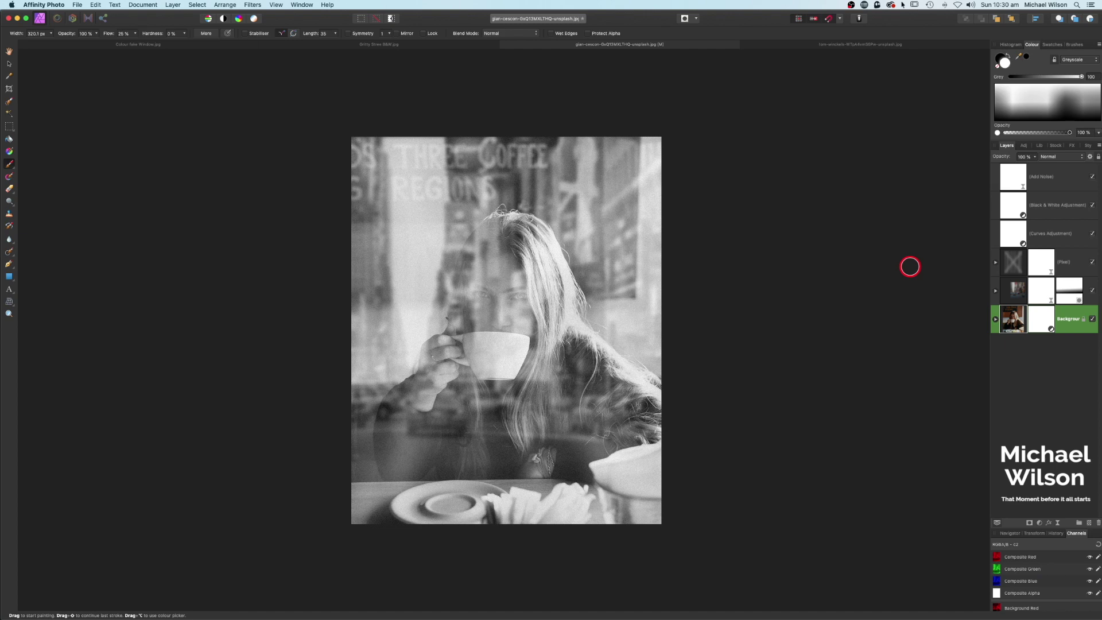
View the Colour fake Window.jpg example, then the Gritty Street B&W example document.
{"action": "left_click", "coordinate": [167, 48]}
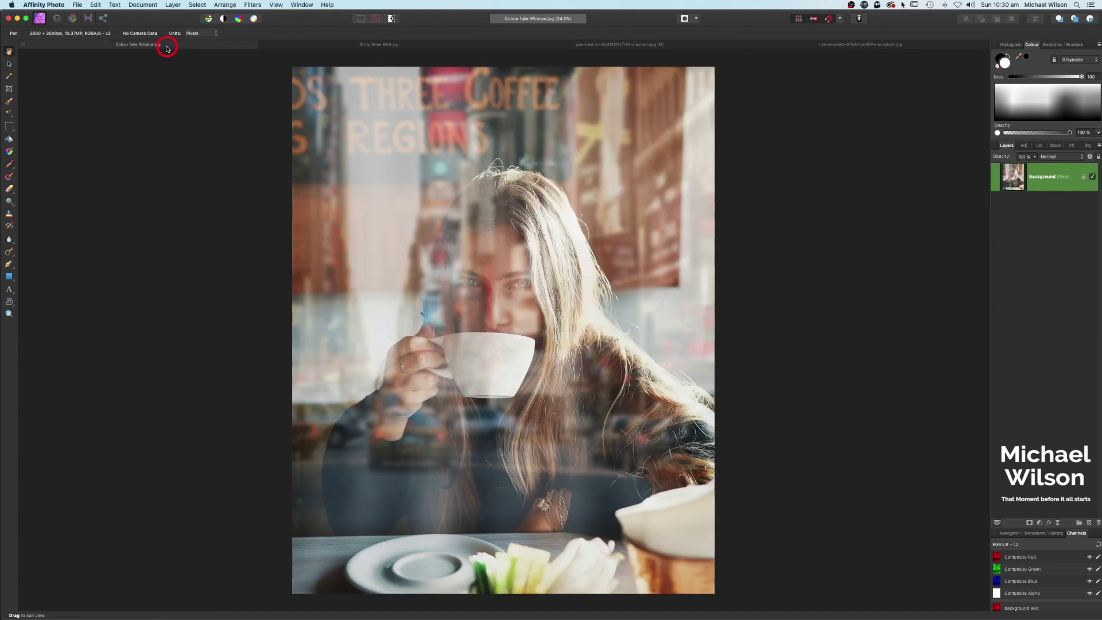
{"action": "left_click", "coordinate": [310, 48]}
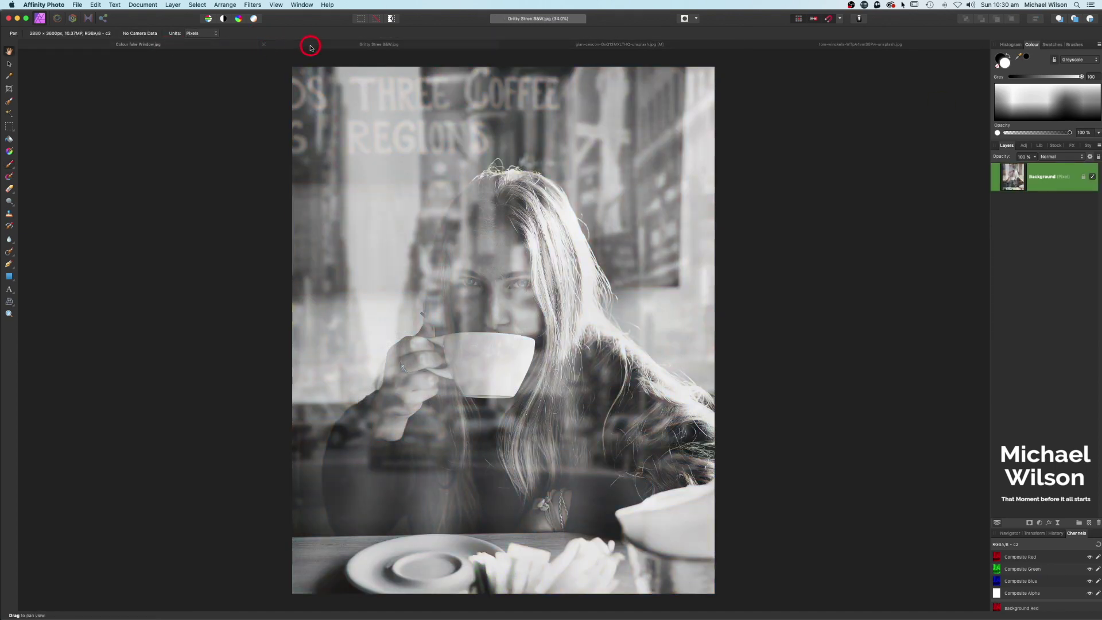